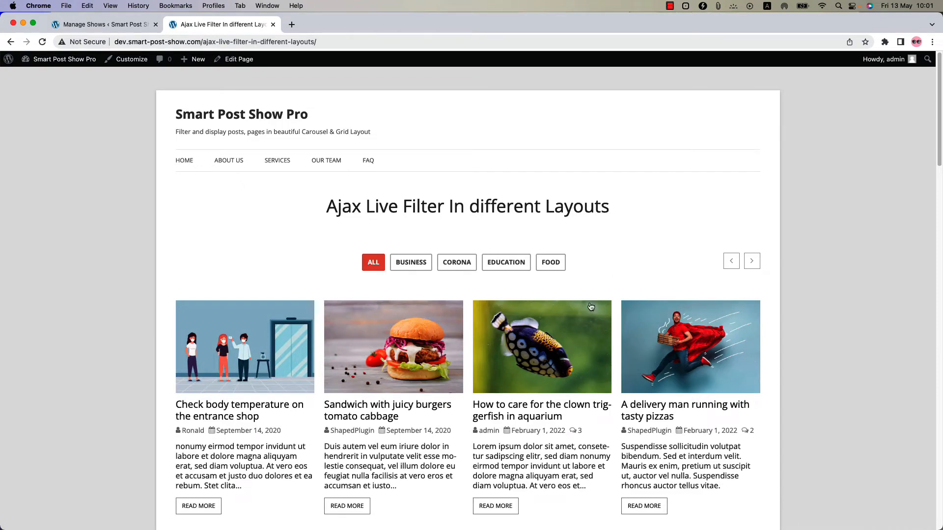
- Look through the demo page's Ajax live filter examples, from the carousel and grid layouts to the accordion
{"action": "scroll", "coordinate": [555, 360], "scroll_direction": "down", "scroll_amount": 3}
{"action": "scroll", "coordinate": [555, 360], "scroll_direction": "down", "scroll_amount": 15}
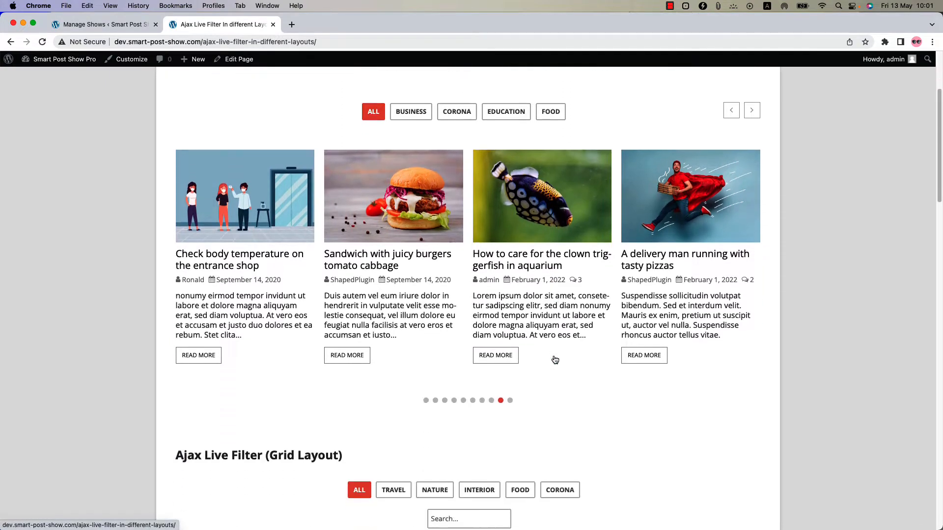
{"action": "scroll", "coordinate": [555, 360], "scroll_direction": "down", "scroll_amount": 20}
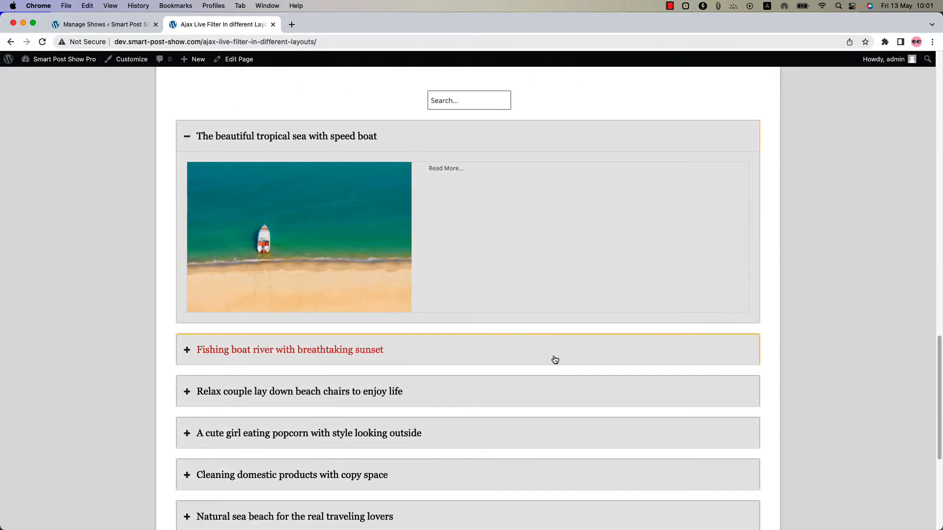
{"action": "scroll", "coordinate": [554, 360], "scroll_direction": "down", "scroll_amount": 5}
{"action": "scroll", "coordinate": [553, 360], "scroll_direction": "up", "scroll_amount": 13}
- Add a new Smart Post Show in the WordPress admin and title it "Test Show"
{"action": "left_click", "coordinate": [90, 25]}
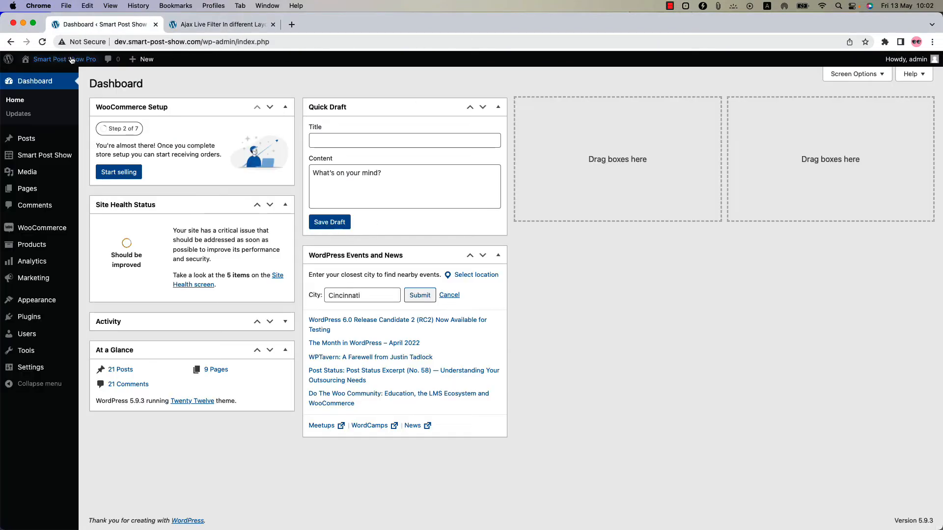
{"action": "mouse_move", "coordinate": [43, 157]}
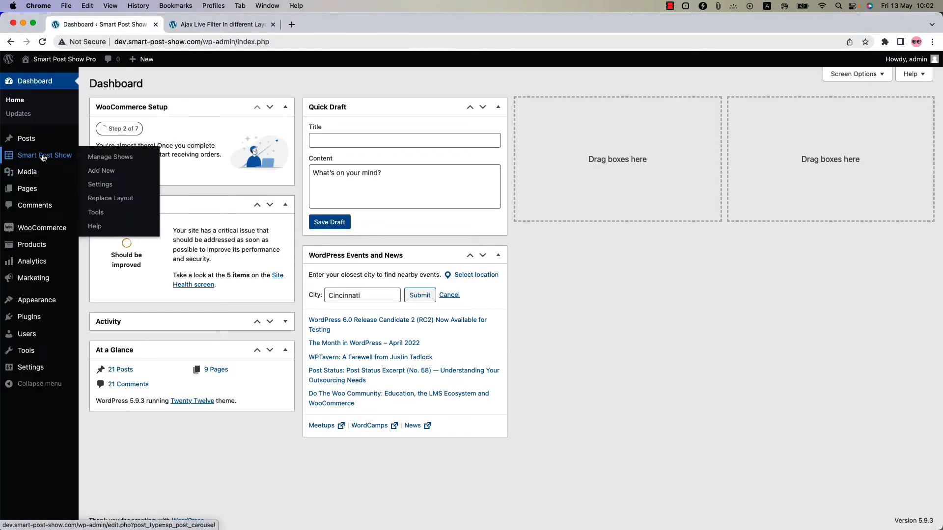
{"action": "left_click", "coordinate": [105, 157]}
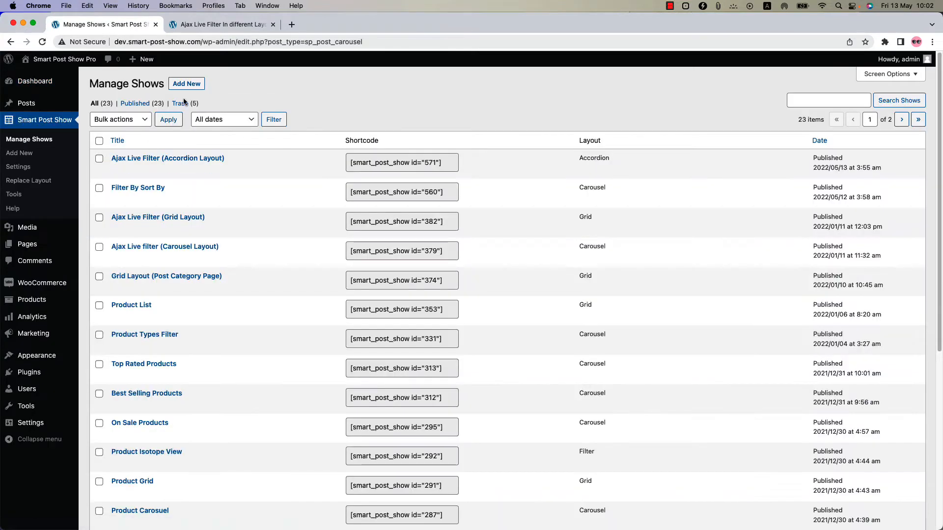
{"action": "left_click", "coordinate": [187, 84]}
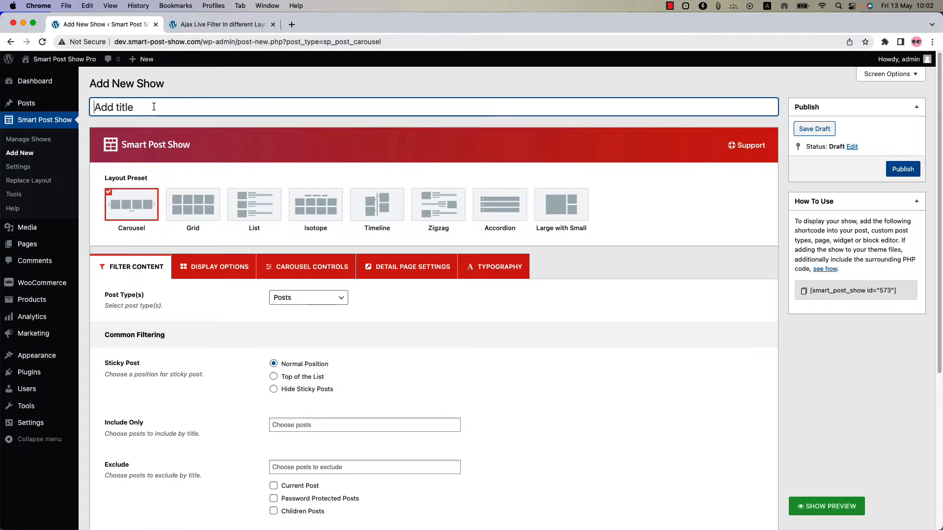
{"action": "type", "text": "Test Show"}
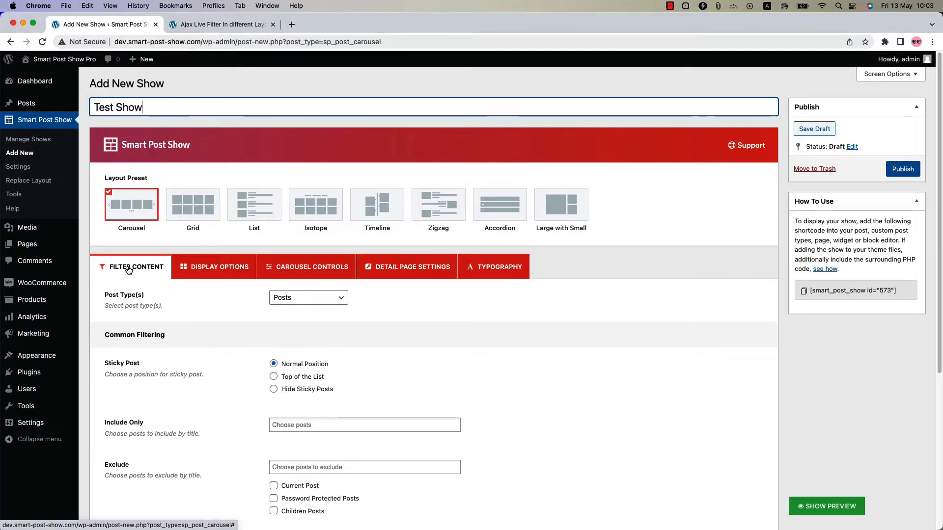
- Enable advanced filtering by Taxonomy and choose category as the taxonomy
{"action": "scroll", "coordinate": [128, 269], "scroll_direction": "down", "scroll_amount": 5}
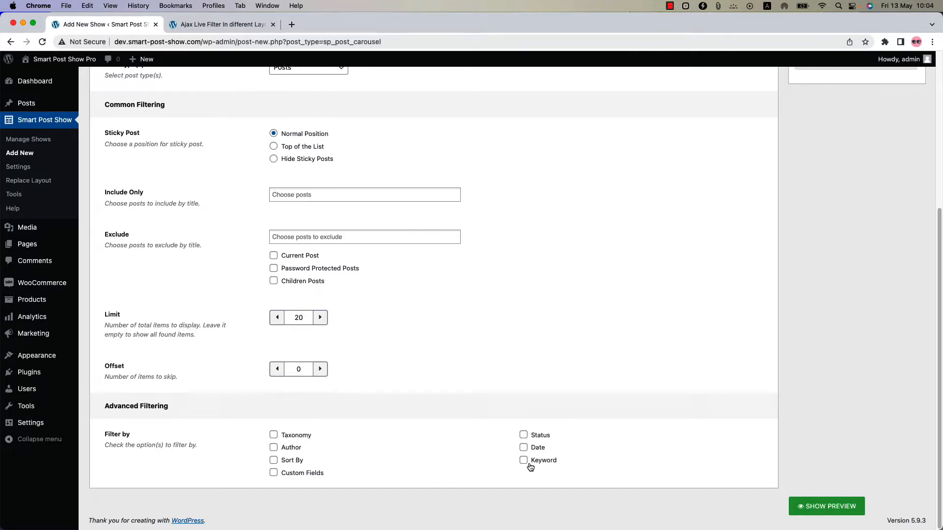
{"action": "left_click", "coordinate": [298, 436]}
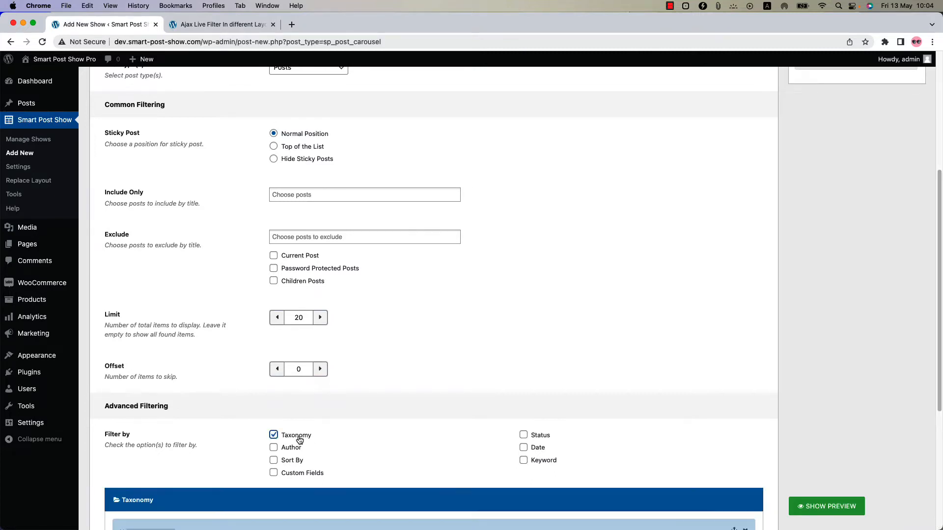
{"action": "scroll", "coordinate": [303, 392], "scroll_direction": "down", "scroll_amount": 5}
{"action": "left_click", "coordinate": [310, 329]}
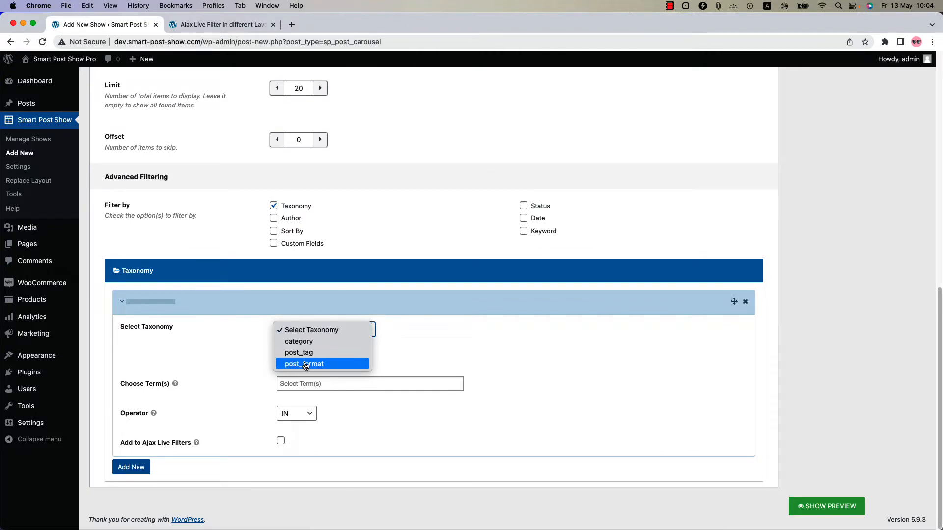
{"action": "left_click", "coordinate": [308, 341]}
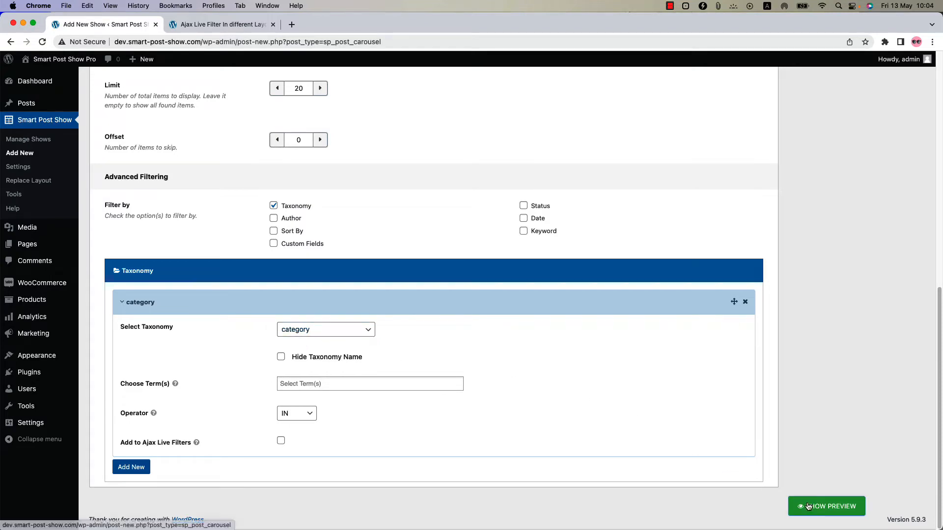
- Display the show's live preview, enlarge its area and advance the carousel by two slides
{"action": "left_click", "coordinate": [826, 506]}
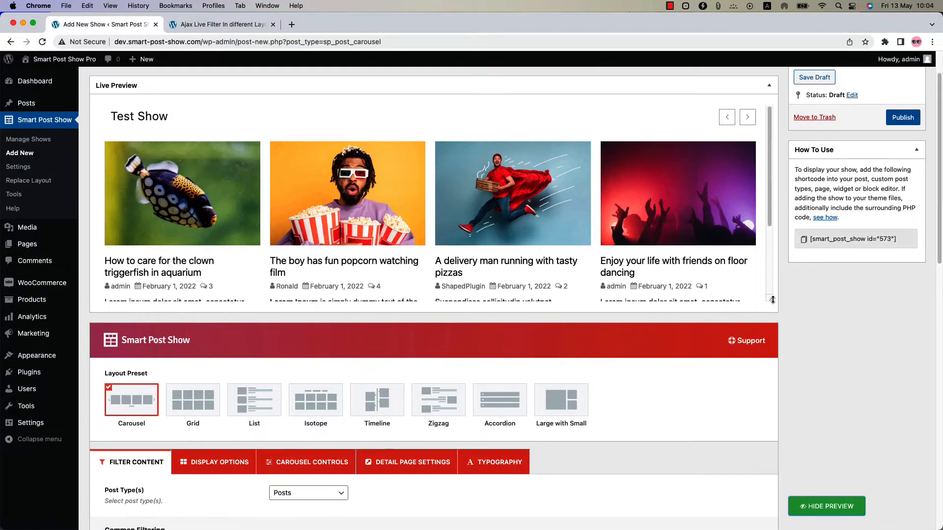
{"action": "left_click_drag", "start_coordinate": [770, 301], "coordinate": [770, 452]}
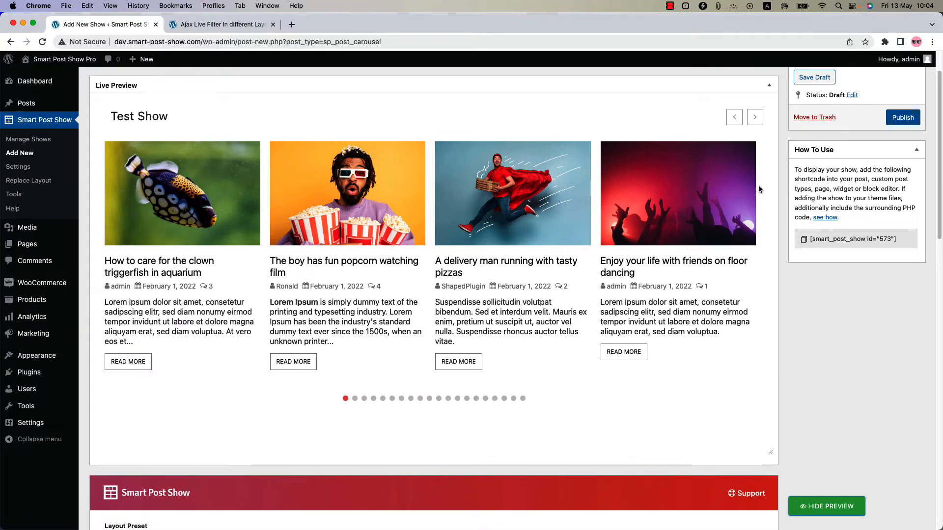
{"action": "left_click", "coordinate": [755, 116]}
{"action": "left_click", "coordinate": [754, 116]}
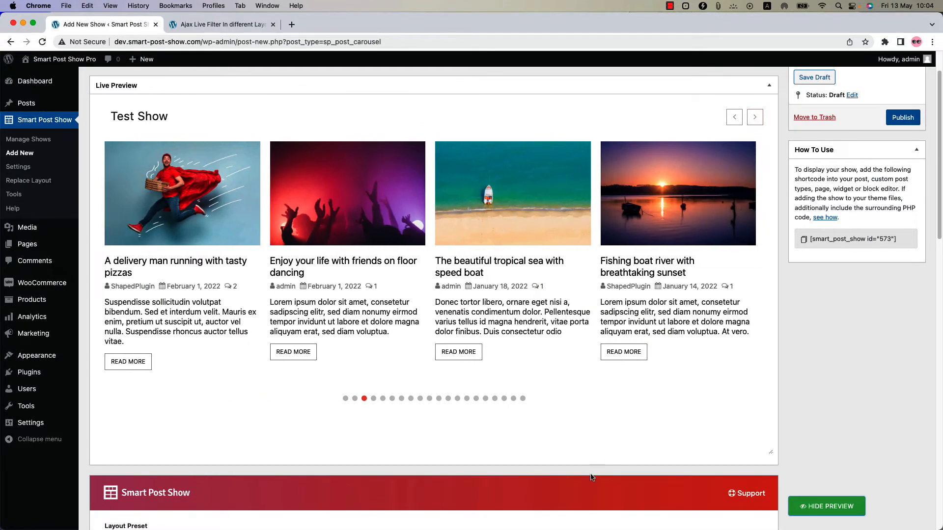
- Add the category taxonomy to the Ajax live filters and update the live preview
{"action": "scroll", "coordinate": [577, 494], "scroll_direction": "down", "scroll_amount": 20}
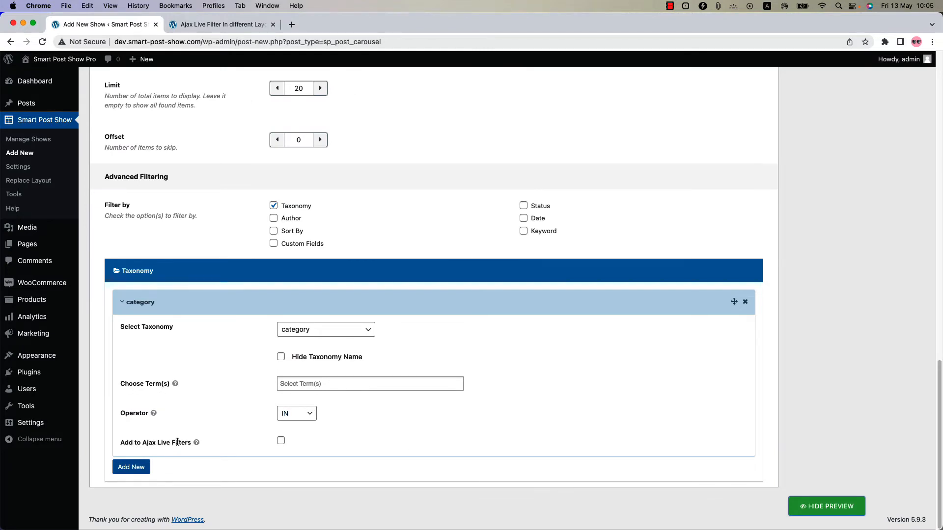
{"action": "left_click", "coordinate": [281, 441]}
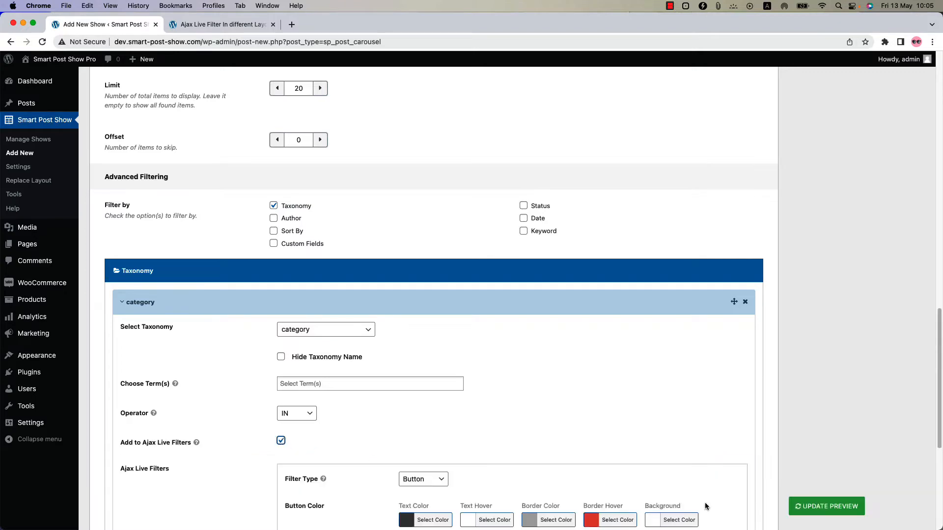
{"action": "left_click", "coordinate": [810, 511]}
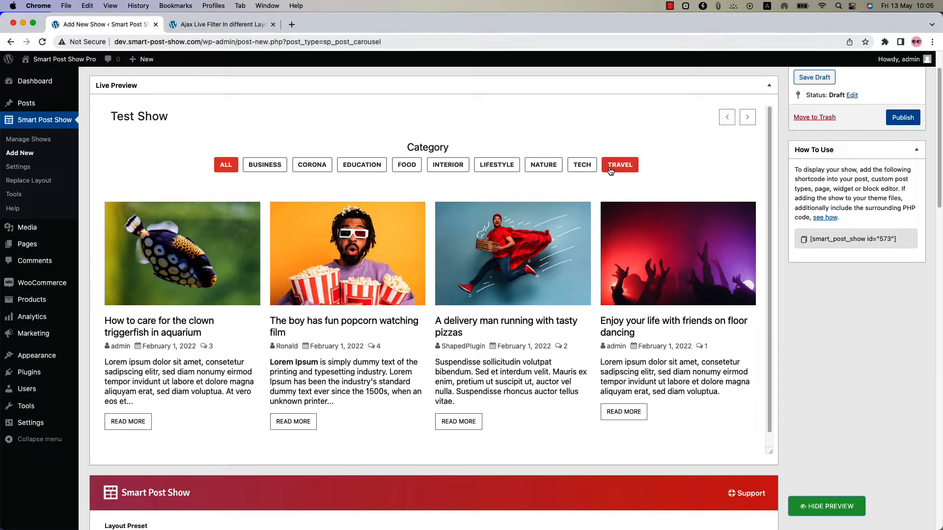
- Test the Education and Corona category filters in the preview, returning to All after each one
{"action": "left_click", "coordinate": [361, 164]}
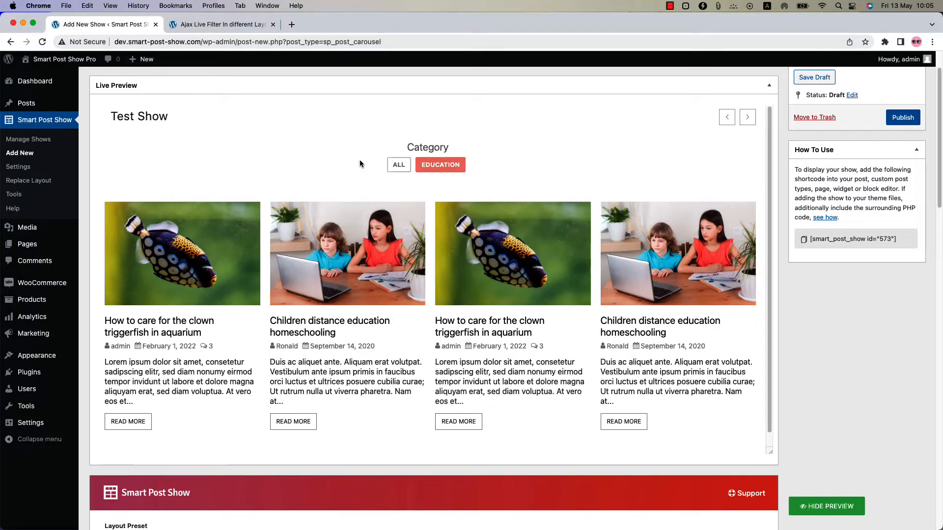
{"action": "left_click", "coordinate": [396, 167]}
{"action": "left_click", "coordinate": [316, 166]}
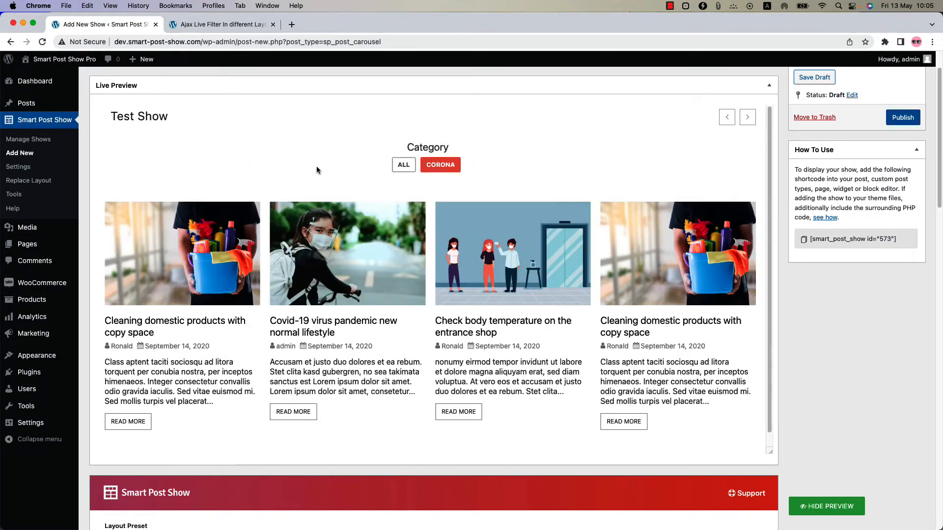
{"action": "left_click", "coordinate": [408, 168]}
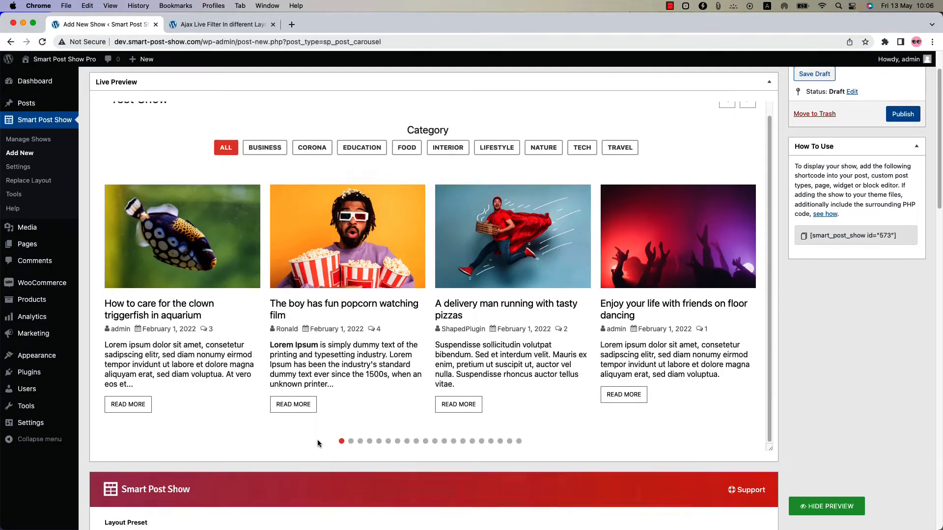
- Restrict the category taxonomy to the terms Business, Corona, Education and Food
{"action": "scroll", "coordinate": [317, 440], "scroll_direction": "down", "scroll_amount": 20}
{"action": "scroll", "coordinate": [328, 451], "scroll_direction": "up", "scroll_amount": 4}
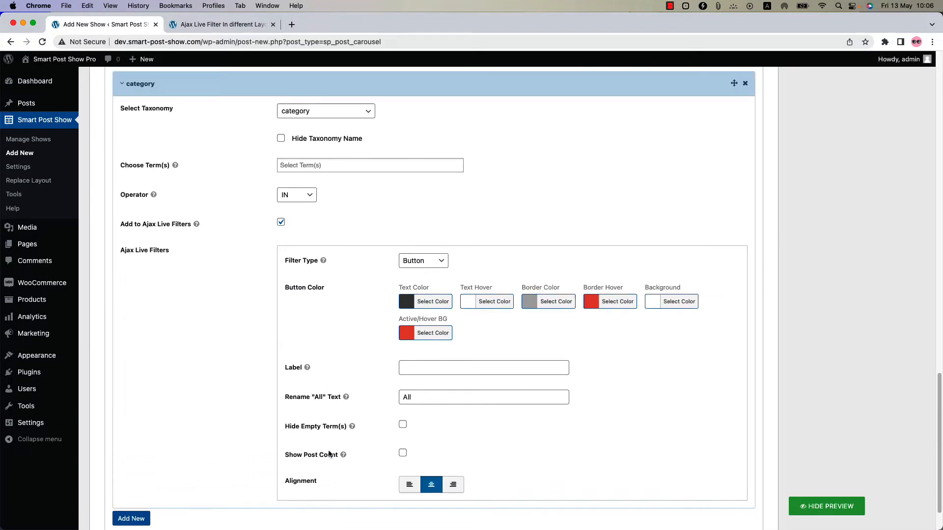
{"action": "left_click", "coordinate": [290, 293]}
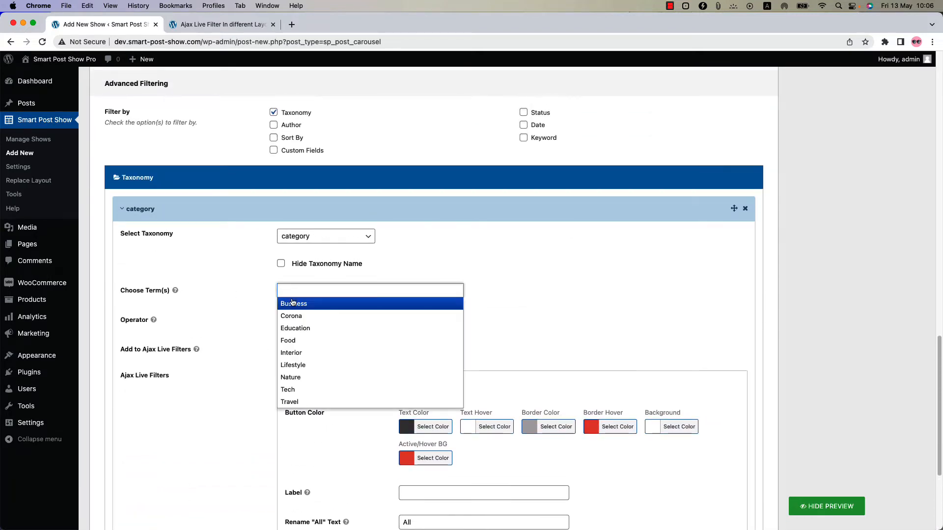
{"action": "left_click", "coordinate": [293, 303]}
{"action": "left_click", "coordinate": [387, 291]}
{"action": "left_click", "coordinate": [395, 303]}
{"action": "left_click", "coordinate": [388, 290]}
{"action": "left_click", "coordinate": [392, 303]}
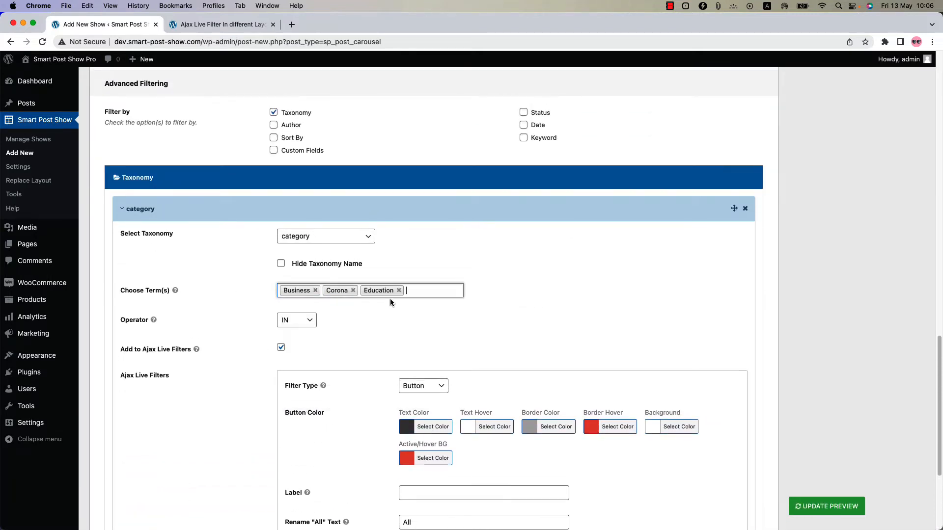
{"action": "left_click", "coordinate": [410, 292]}
{"action": "left_click", "coordinate": [406, 308]}
- Update the live preview and test the Corona category filter, returning to all posts
{"action": "left_click", "coordinate": [855, 513]}
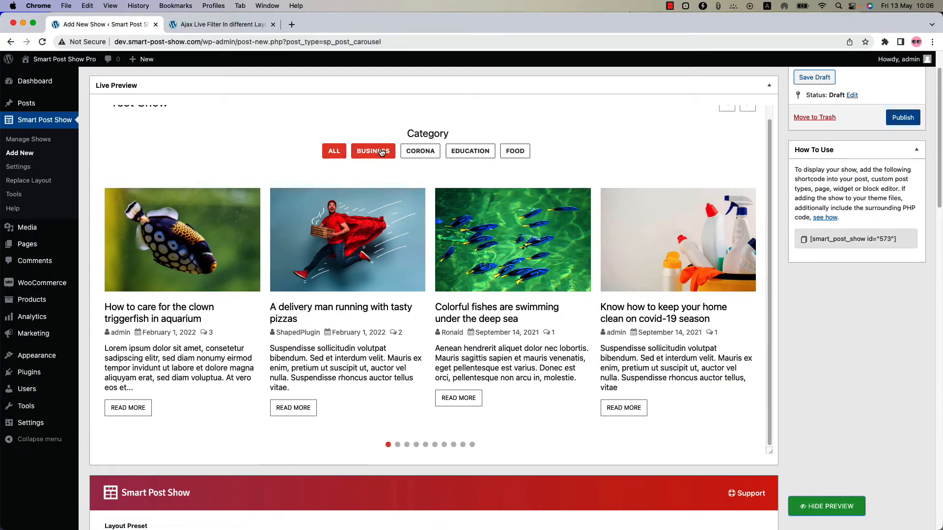
{"action": "left_click", "coordinate": [421, 153]}
{"action": "left_click", "coordinate": [410, 153]}
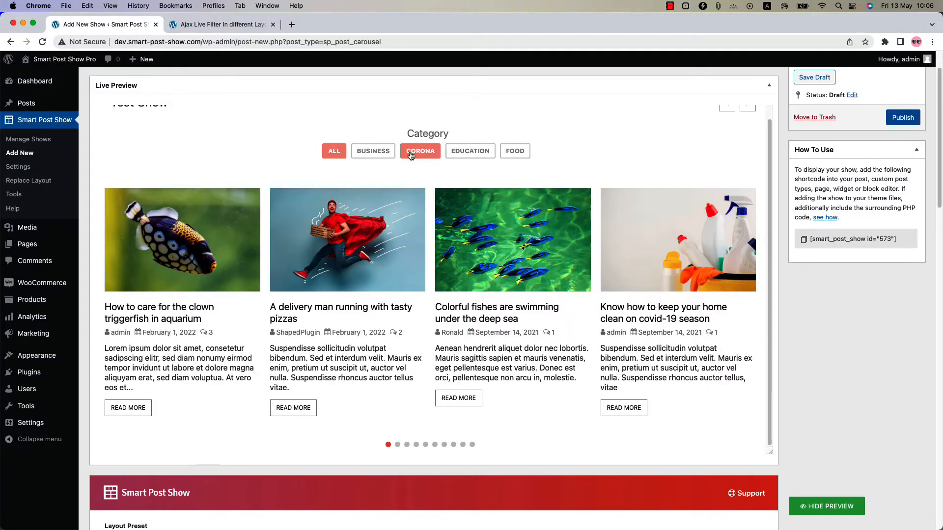
- Change the category live filter type to Dropdown and check its options in the updated preview
{"action": "scroll", "coordinate": [377, 442], "scroll_direction": "down", "scroll_amount": 10}
{"action": "scroll", "coordinate": [376, 499], "scroll_direction": "down", "scroll_amount": 15}
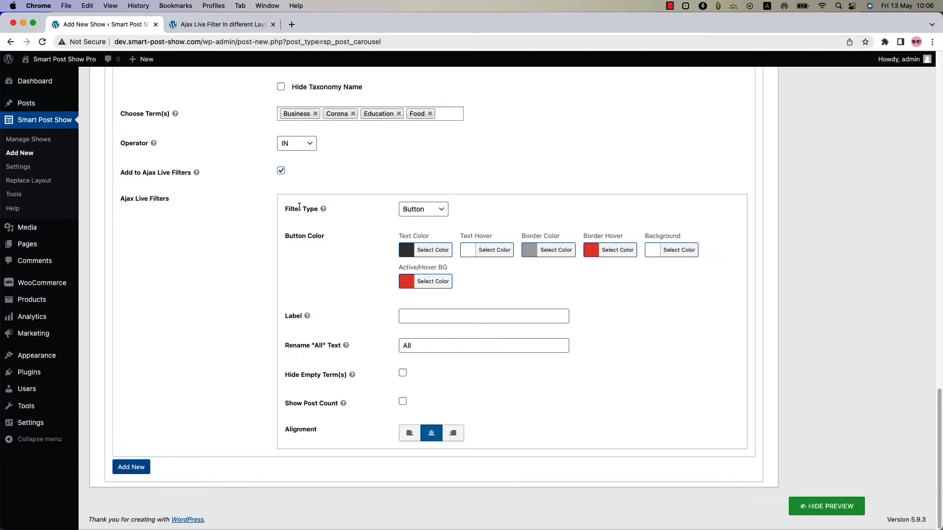
{"action": "left_click", "coordinate": [414, 212]}
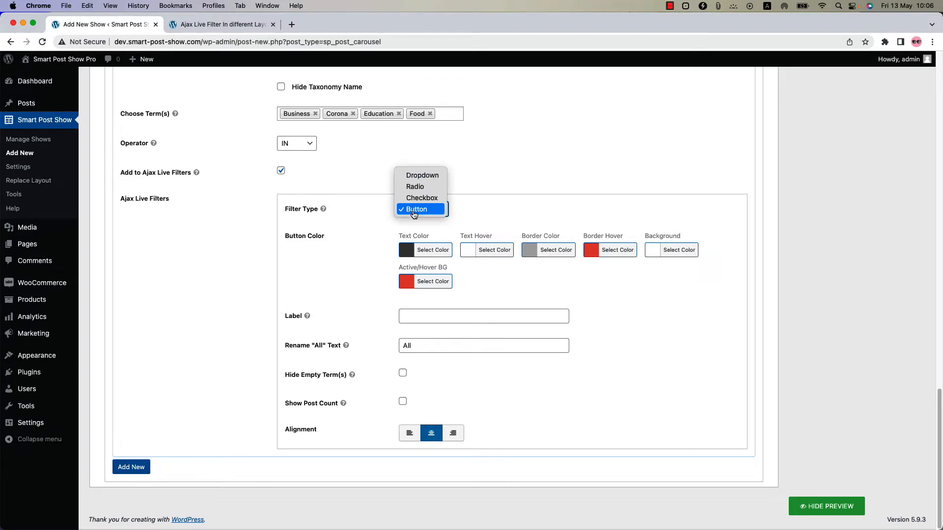
{"action": "left_click", "coordinate": [419, 175]}
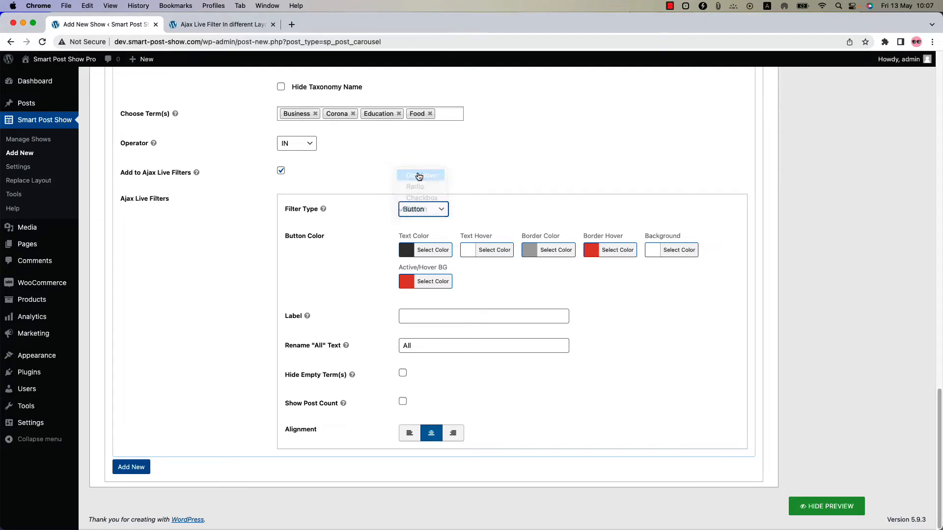
{"action": "left_click", "coordinate": [828, 511]}
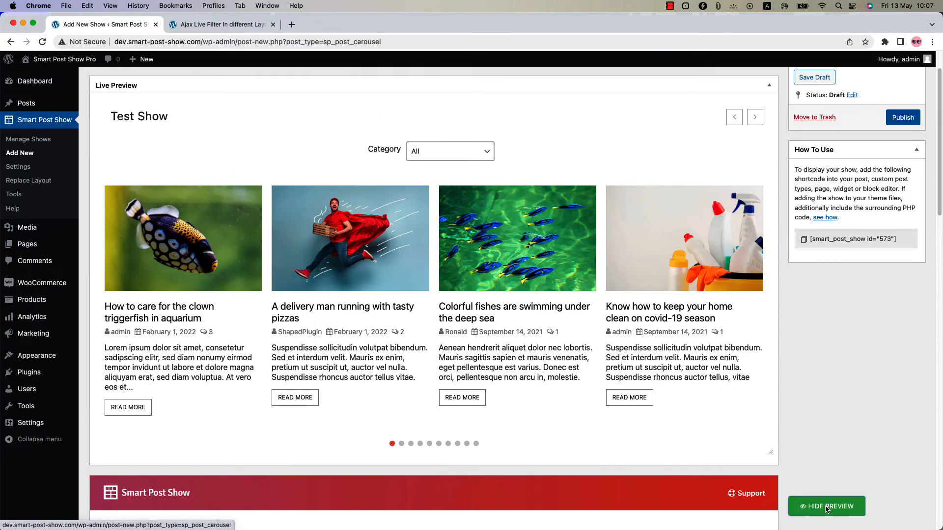
{"action": "left_click", "coordinate": [471, 155]}
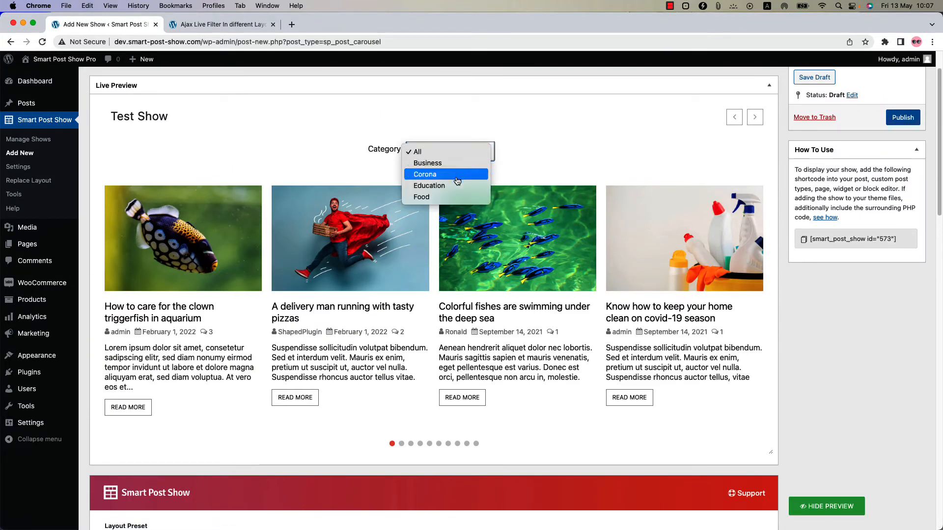
{"action": "left_click", "coordinate": [455, 154]}
- Set the category live filter type to Radio, update the preview and test Business before returning to All
{"action": "scroll", "coordinate": [497, 437], "scroll_direction": "down", "scroll_amount": 20}
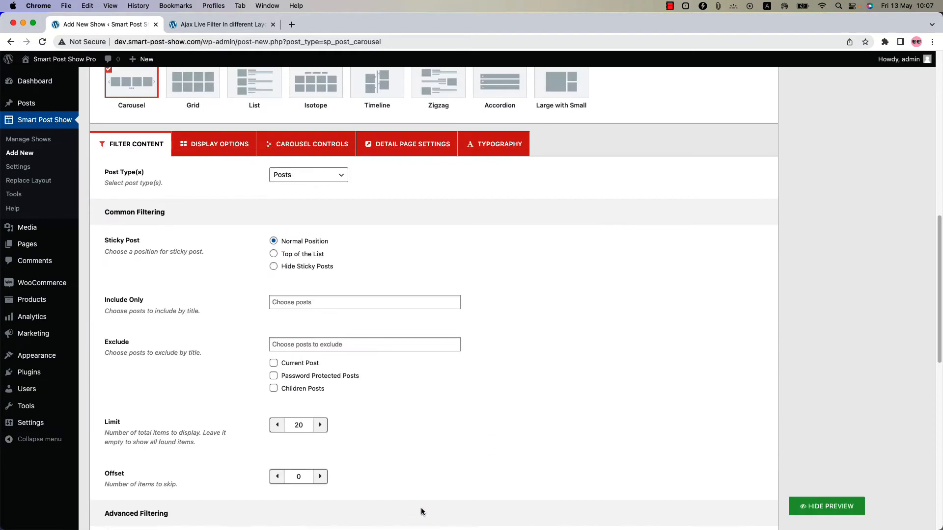
{"action": "left_click", "coordinate": [426, 293]}
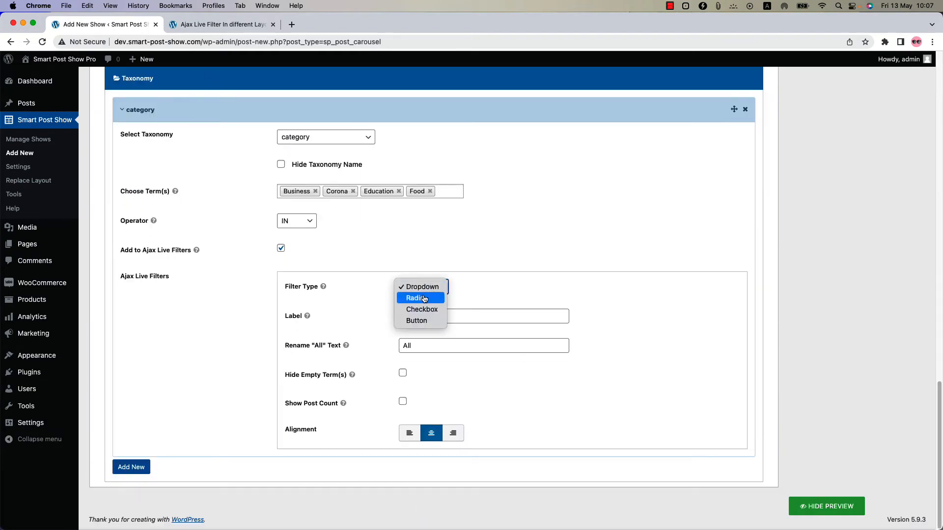
{"action": "left_click", "coordinate": [424, 298]}
{"action": "left_click", "coordinate": [812, 506]}
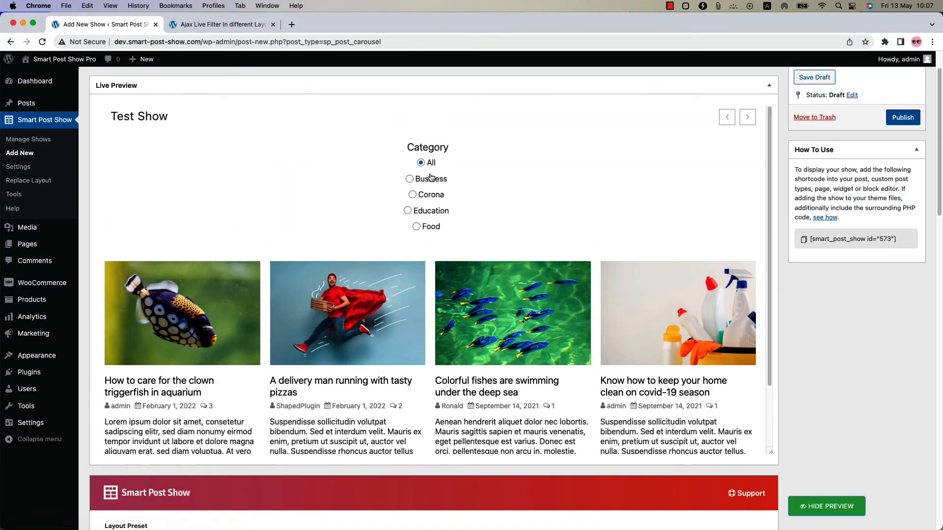
{"action": "left_click", "coordinate": [430, 179]}
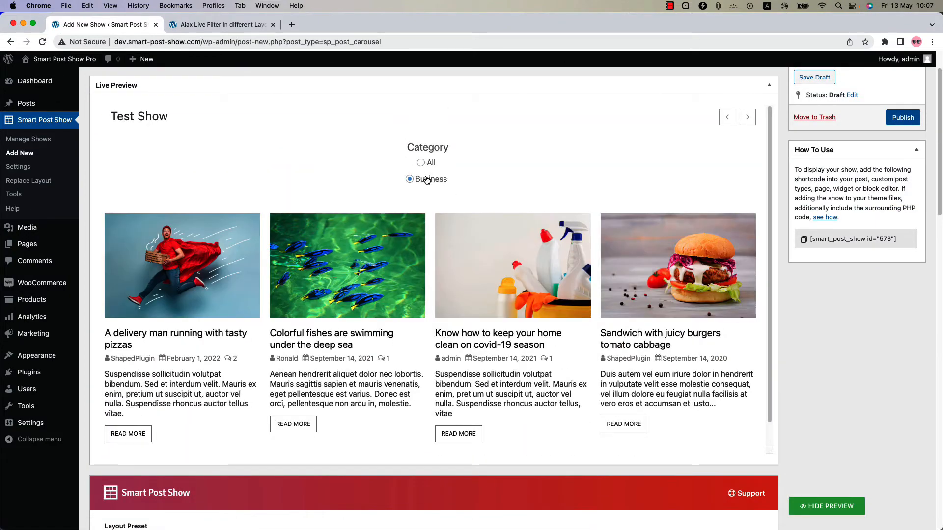
{"action": "left_click", "coordinate": [430, 164]}
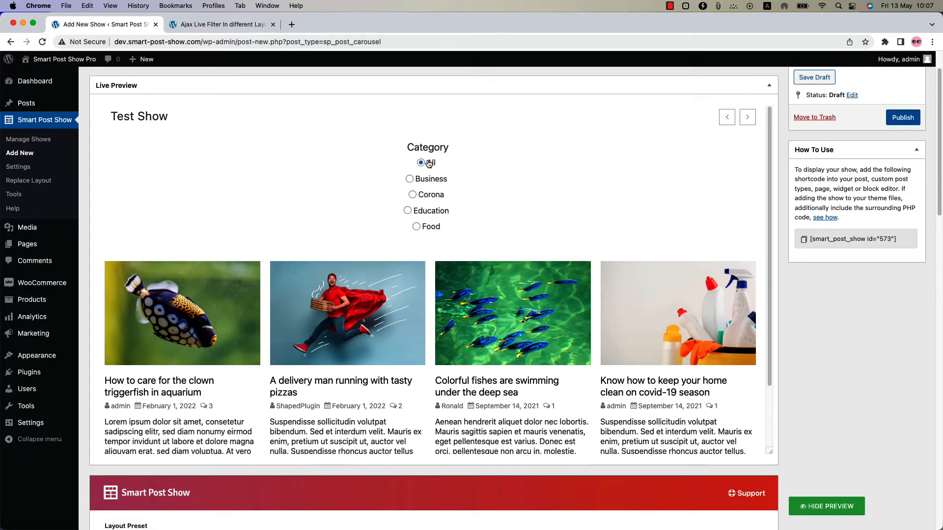
- Set the category live filter type to Checkbox, update the preview and test the Business filter
{"action": "scroll", "coordinate": [491, 505], "scroll_direction": "down", "scroll_amount": 15}
{"action": "scroll", "coordinate": [491, 506], "scroll_direction": "down", "scroll_amount": 8}
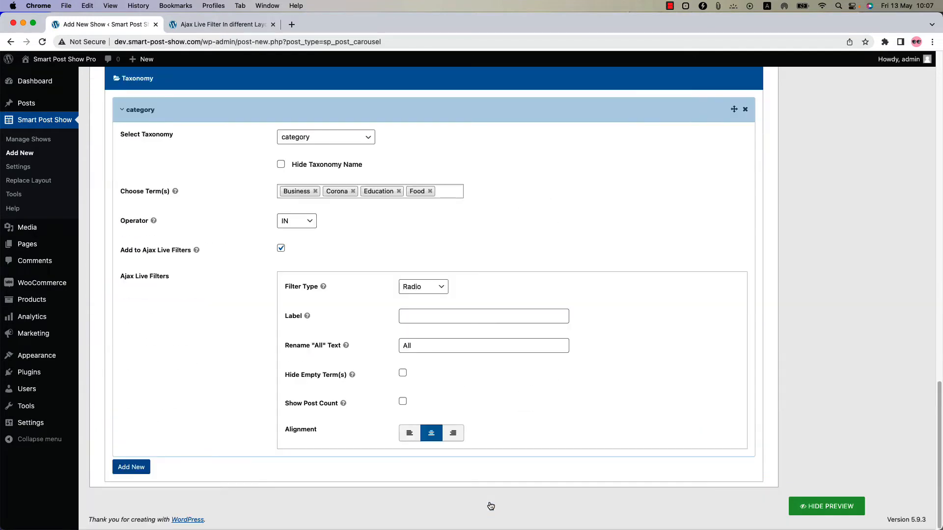
{"action": "left_click", "coordinate": [428, 294]}
{"action": "left_click", "coordinate": [428, 297]}
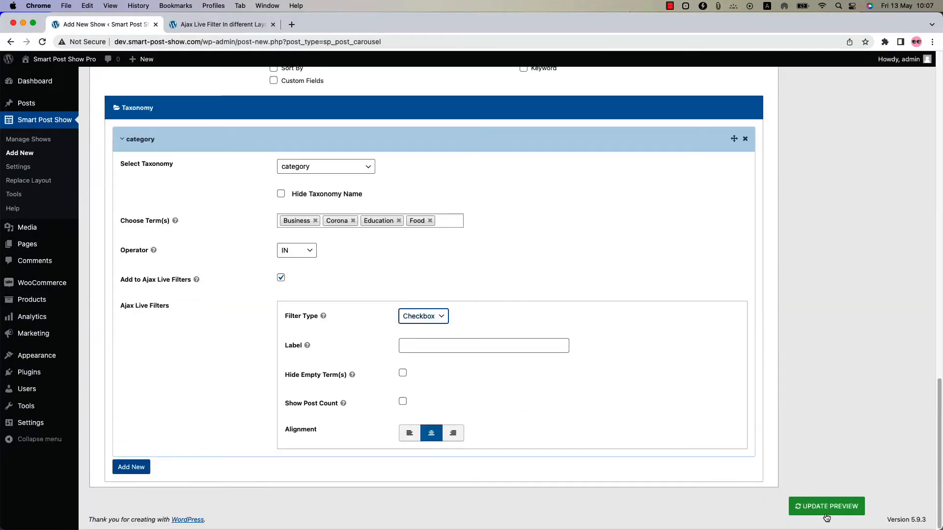
{"action": "left_click", "coordinate": [826, 513]}
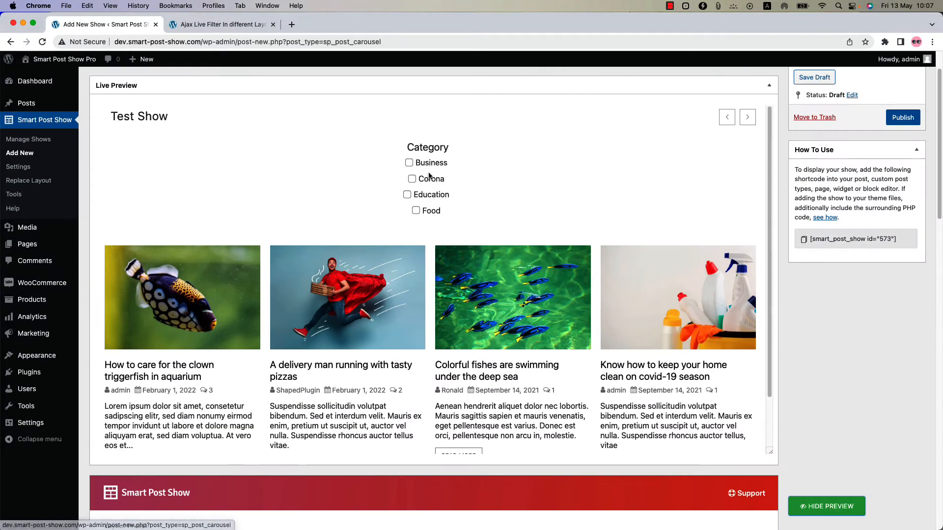
{"action": "left_click", "coordinate": [409, 162]}
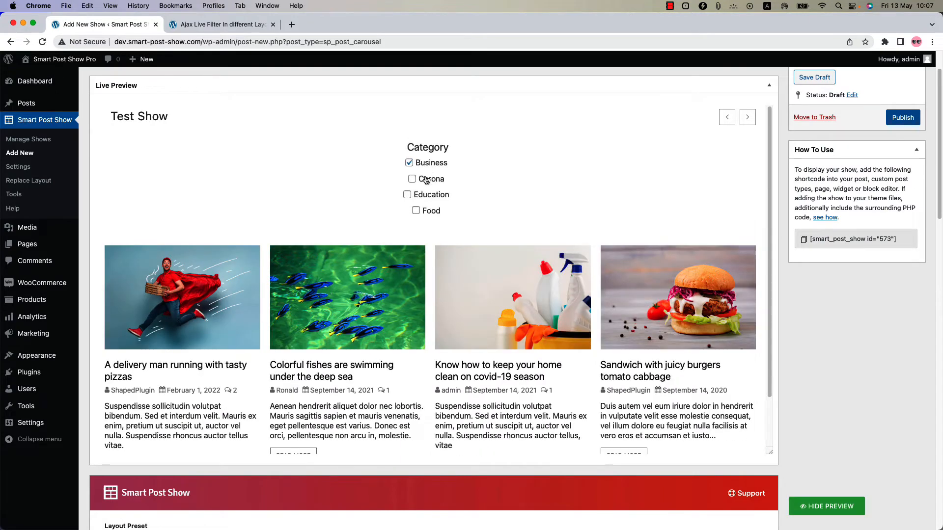
- Set the category live filter type to Button, review its options and collapse the category settings
{"action": "scroll", "coordinate": [496, 486], "scroll_direction": "down", "scroll_amount": 20}
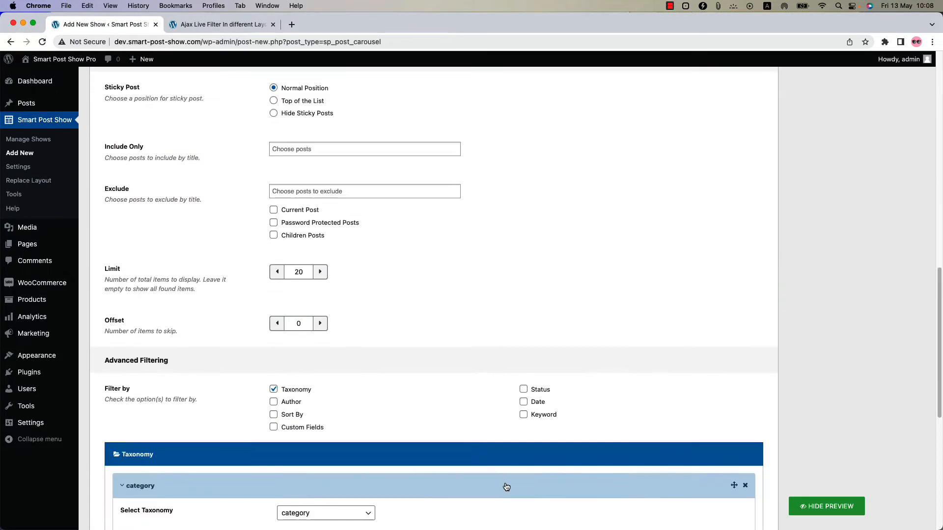
{"action": "left_click", "coordinate": [422, 317]}
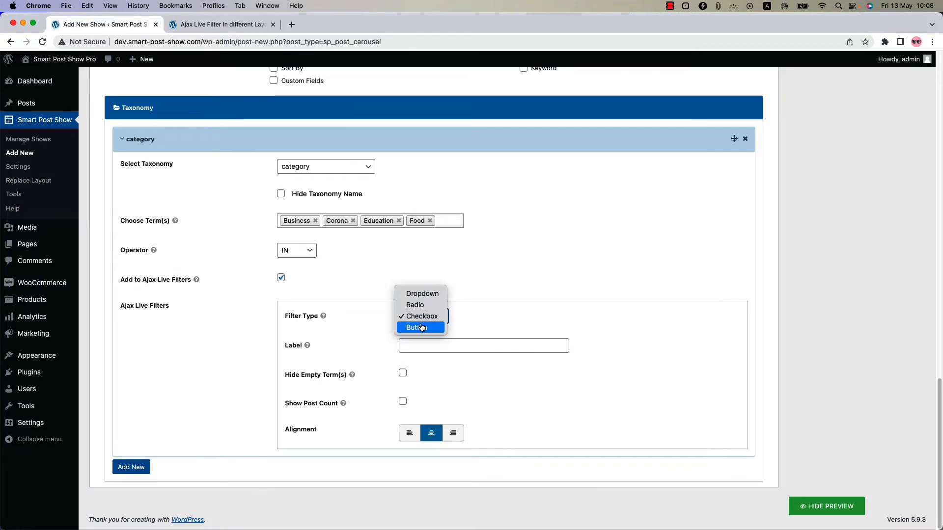
{"action": "left_click", "coordinate": [420, 324]}
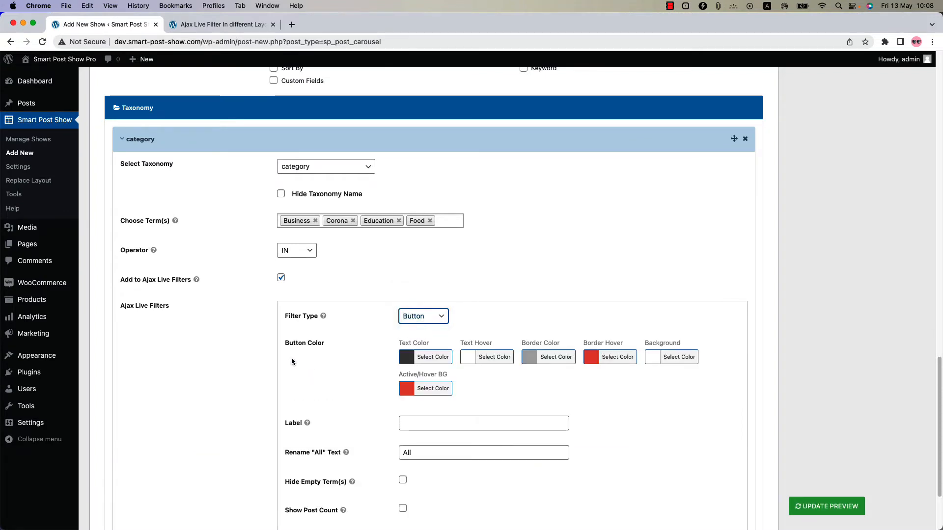
{"action": "scroll", "coordinate": [309, 361], "scroll_direction": "down", "scroll_amount": 1}
{"action": "scroll", "coordinate": [309, 361], "scroll_direction": "down", "scroll_amount": 4}
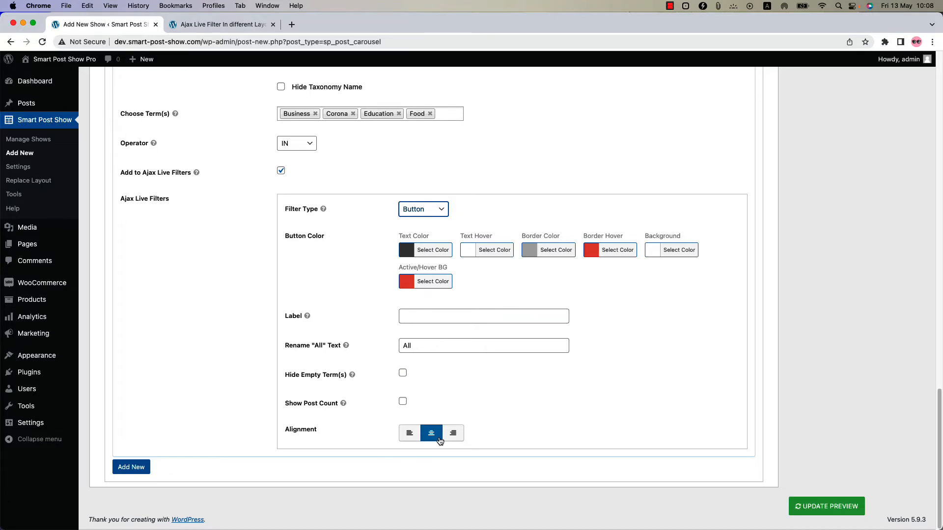
{"action": "scroll", "coordinate": [432, 433], "scroll_direction": "up", "scroll_amount": 5}
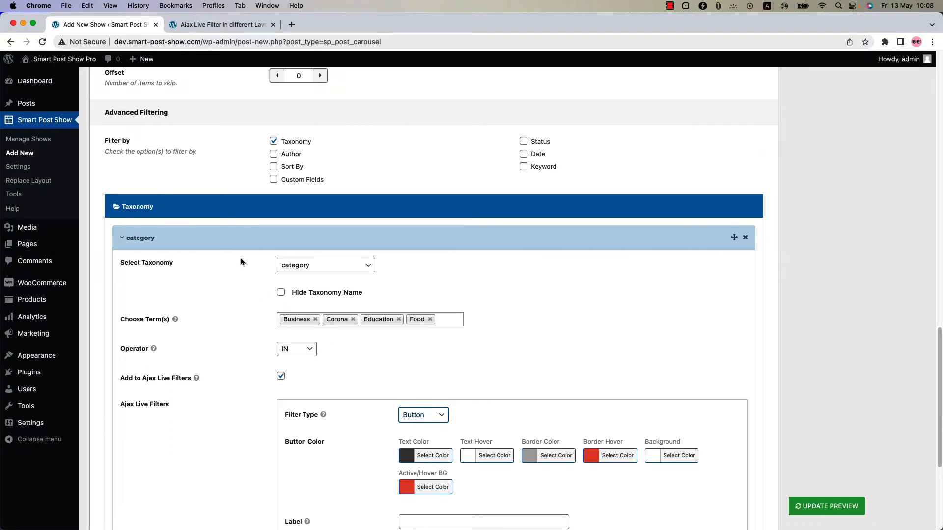
{"action": "left_click", "coordinate": [225, 238]}
- Enable filtering by Sort By and add its Order by setting to the live filters
{"action": "left_click", "coordinate": [287, 374]}
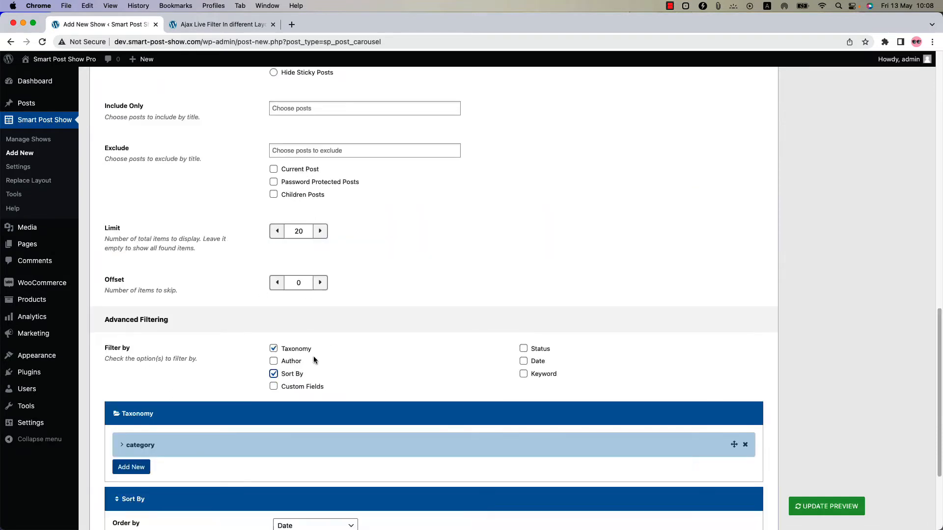
{"action": "scroll", "coordinate": [322, 349], "scroll_direction": "down", "scroll_amount": 3}
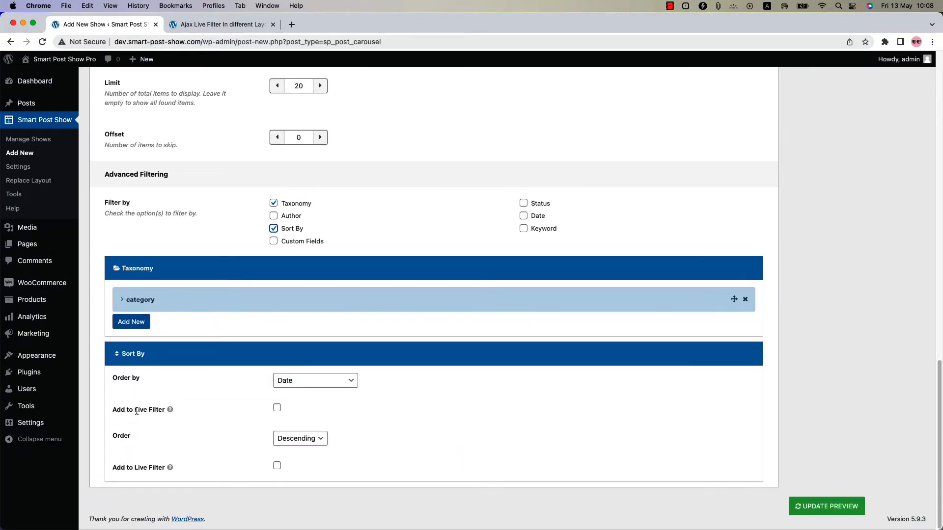
{"action": "left_click", "coordinate": [277, 408]}
{"action": "scroll", "coordinate": [338, 416], "scroll_direction": "down", "scroll_amount": 2}
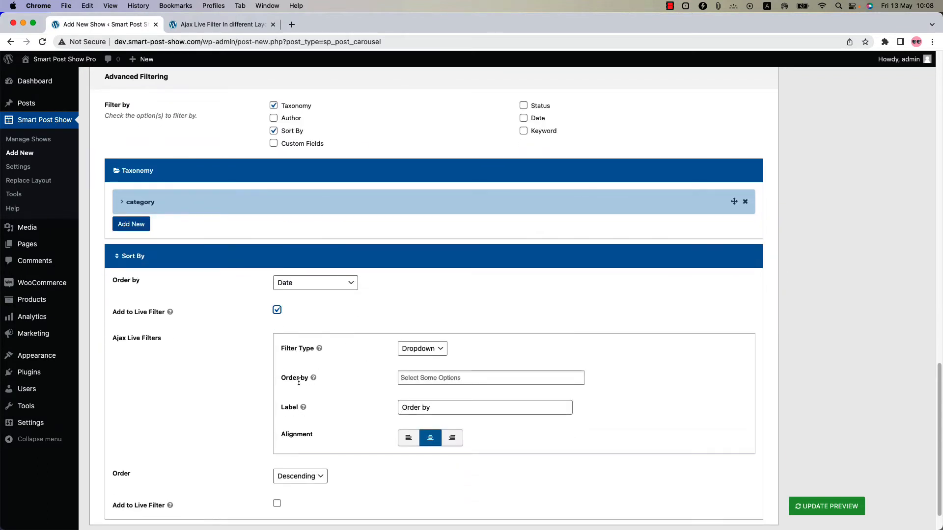
- Offer ID, Title and Date as the choices of the Order by live filter
{"action": "left_click", "coordinate": [431, 377]}
{"action": "left_click", "coordinate": [437, 390]}
{"action": "left_click", "coordinate": [452, 378]}
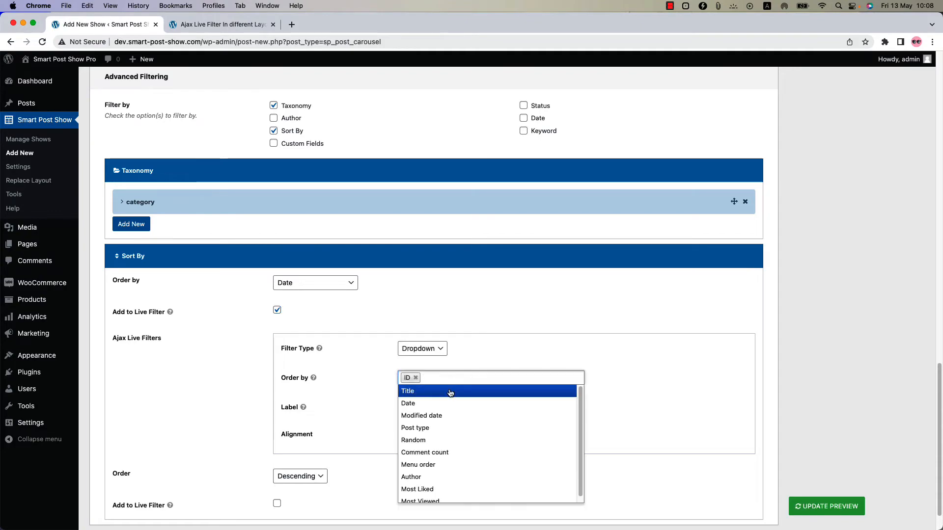
{"action": "left_click", "coordinate": [450, 391]}
{"action": "left_click", "coordinate": [484, 379]}
{"action": "left_click", "coordinate": [477, 391]}
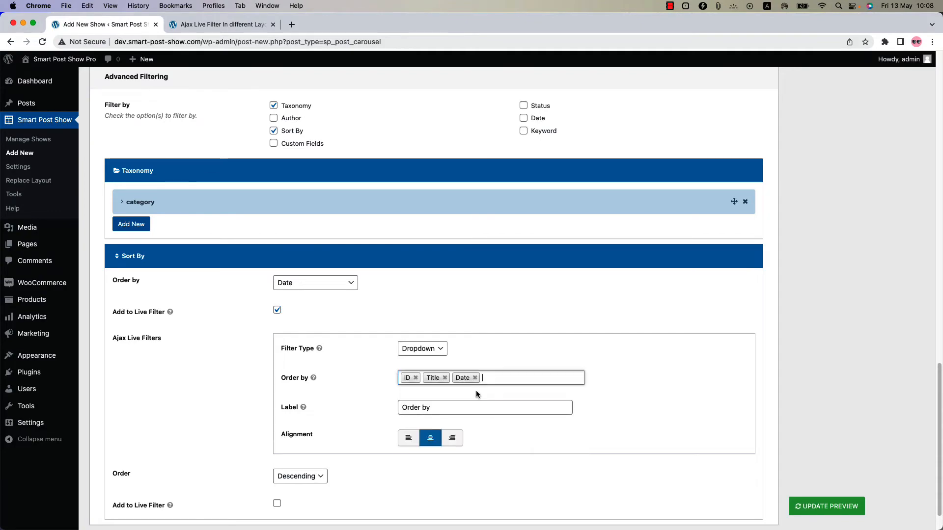
- Update the preview and test the Business category button with the posts ordered by title
{"action": "left_click", "coordinate": [828, 510]}
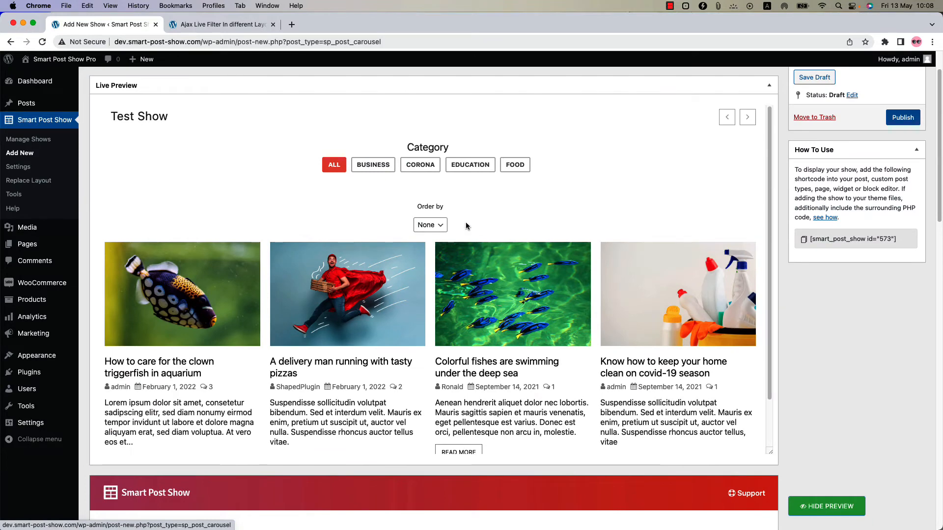
{"action": "left_click", "coordinate": [433, 225]}
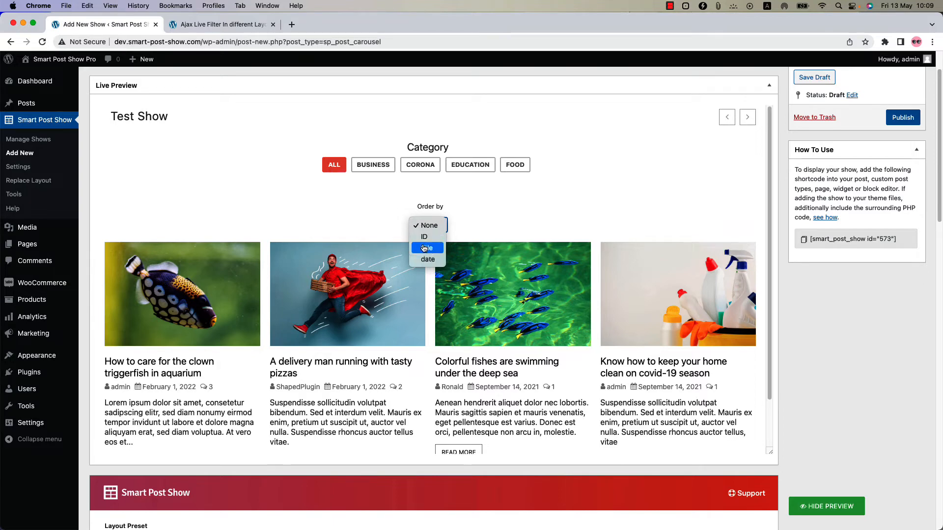
{"action": "left_click", "coordinate": [381, 168]}
{"action": "left_click", "coordinate": [381, 169]}
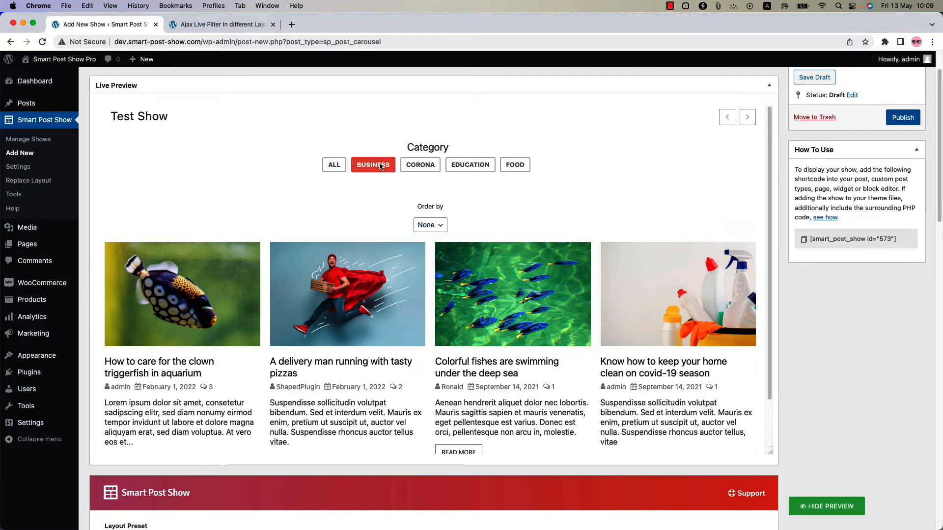
{"action": "left_click", "coordinate": [431, 226]}
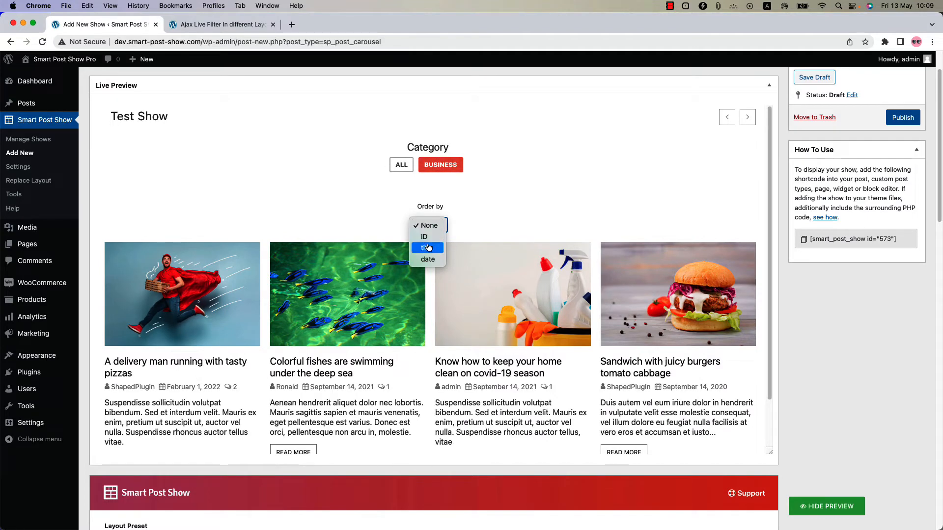
{"action": "left_click", "coordinate": [428, 249]}
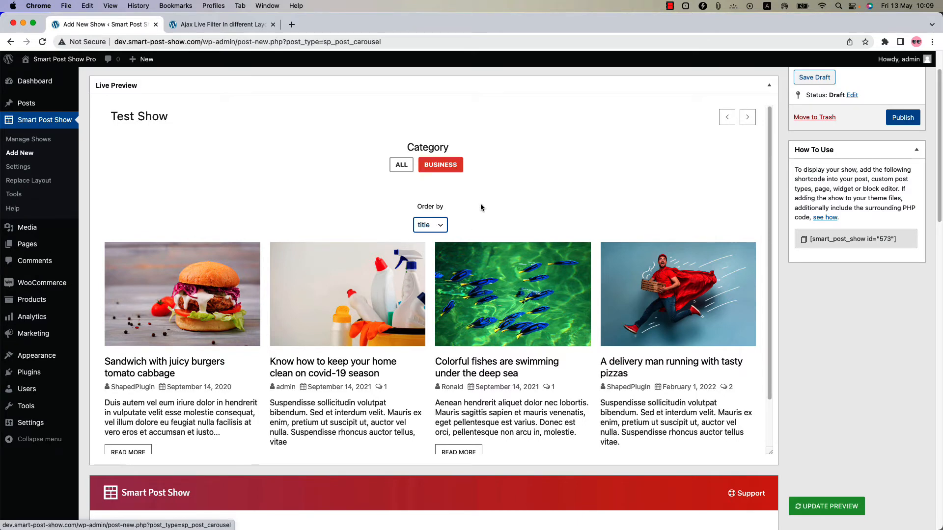
- Add the Order setting to the live filters, update the preview and test Business posts by title in ASC order
{"action": "scroll", "coordinate": [476, 407], "scroll_direction": "down", "scroll_amount": 20}
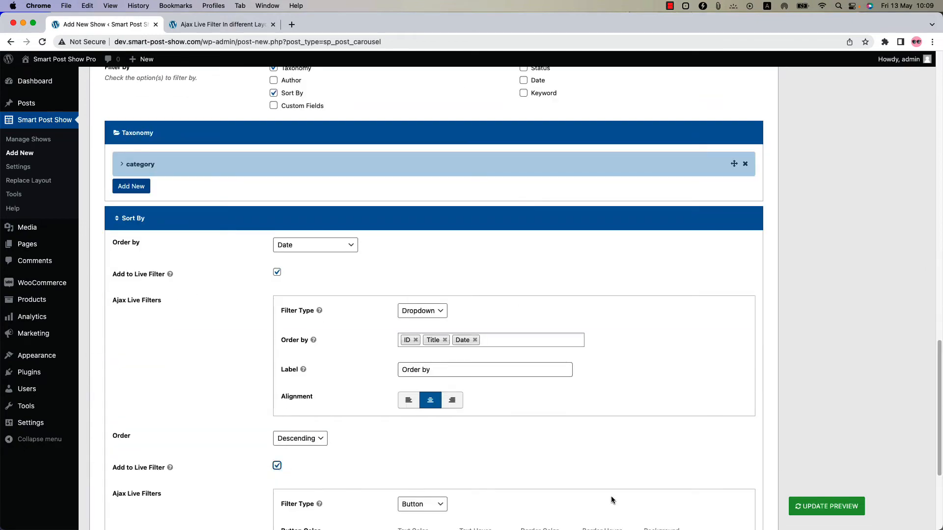
{"action": "left_click", "coordinate": [811, 507]}
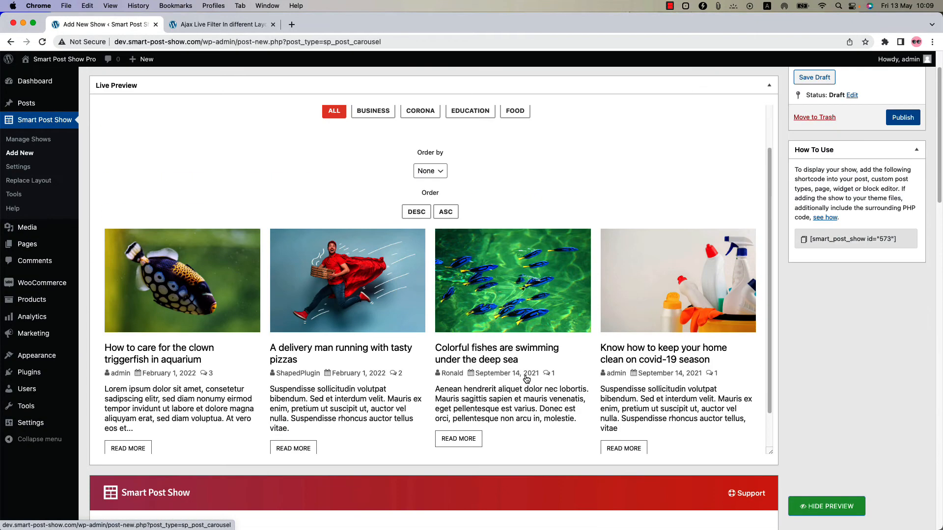
{"action": "left_click", "coordinate": [378, 115]}
{"action": "left_click", "coordinate": [431, 173]}
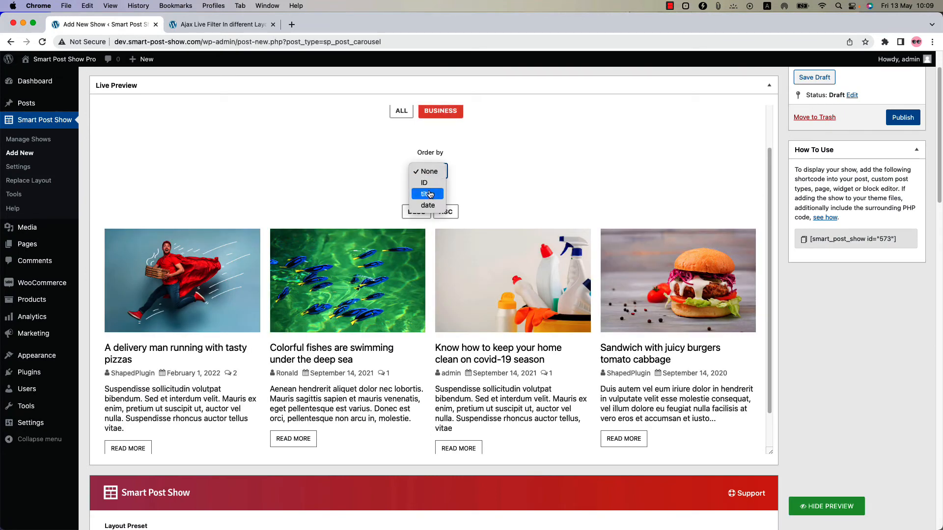
{"action": "left_click", "coordinate": [430, 194]}
{"action": "left_click", "coordinate": [446, 213]}
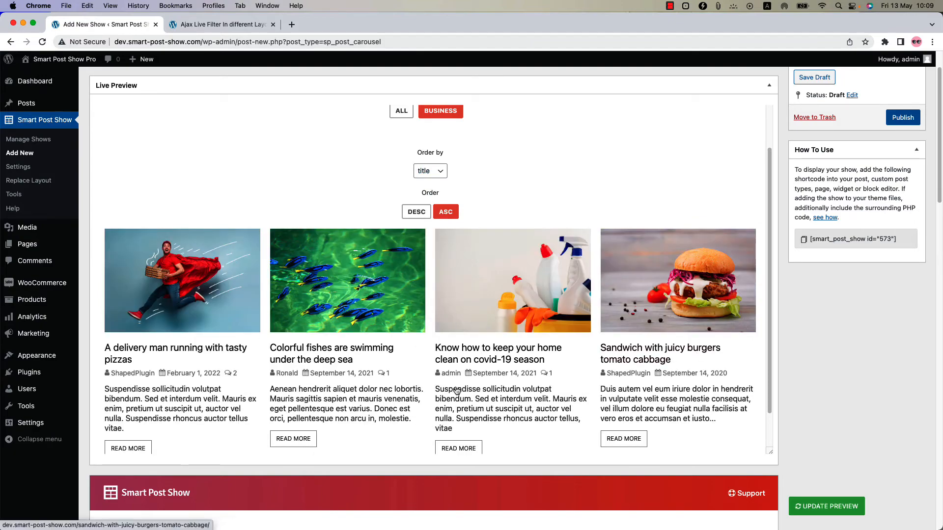
- Remove the Order setting under Sort By from the live filters
{"action": "scroll", "coordinate": [617, 511], "scroll_direction": "down", "scroll_amount": 20}
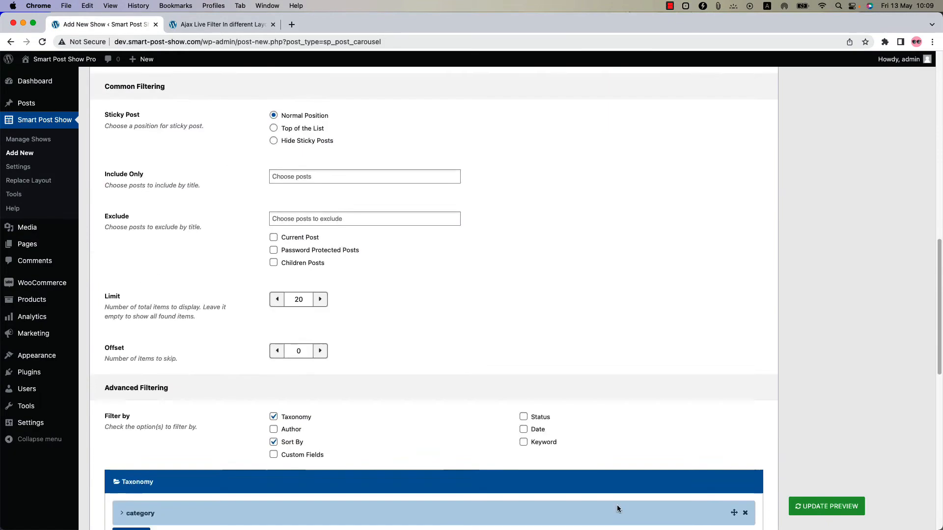
{"action": "left_click", "coordinate": [277, 332]}
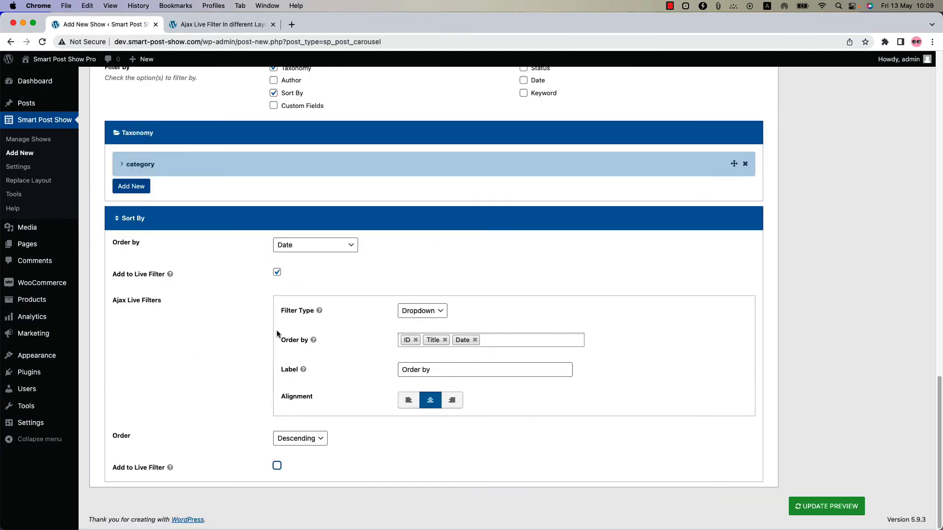
- Enable the Keyword filter, add it to the live filters and try its search box in the updated preview
{"action": "scroll", "coordinate": [276, 330], "scroll_direction": "up", "scroll_amount": 3}
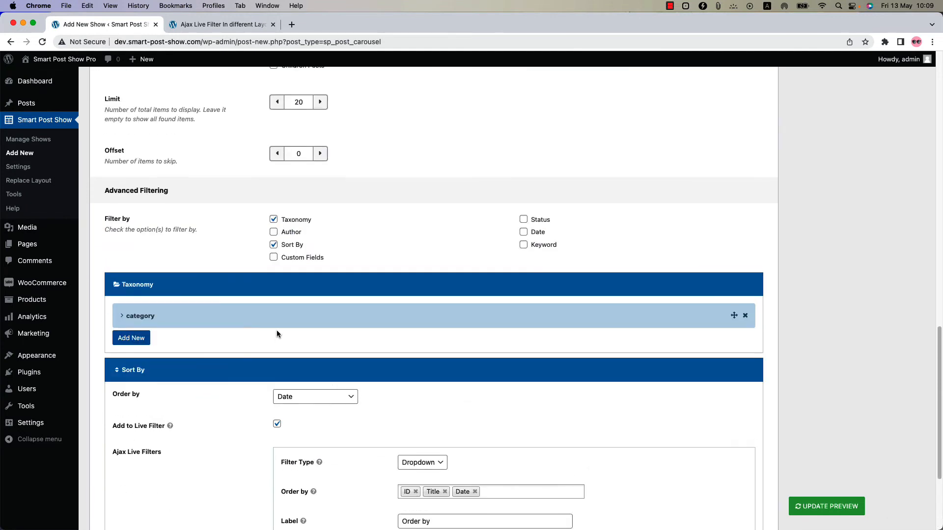
{"action": "left_click", "coordinate": [523, 245]}
{"action": "scroll", "coordinate": [439, 353], "scroll_direction": "down", "scroll_amount": 5}
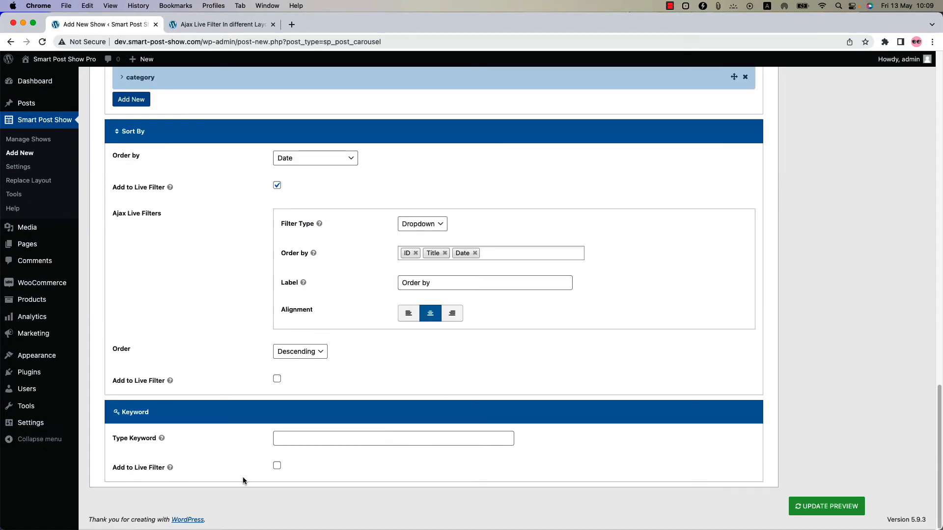
{"action": "left_click", "coordinate": [277, 466]}
{"action": "scroll", "coordinate": [275, 472], "scroll_direction": "down", "scroll_amount": 2}
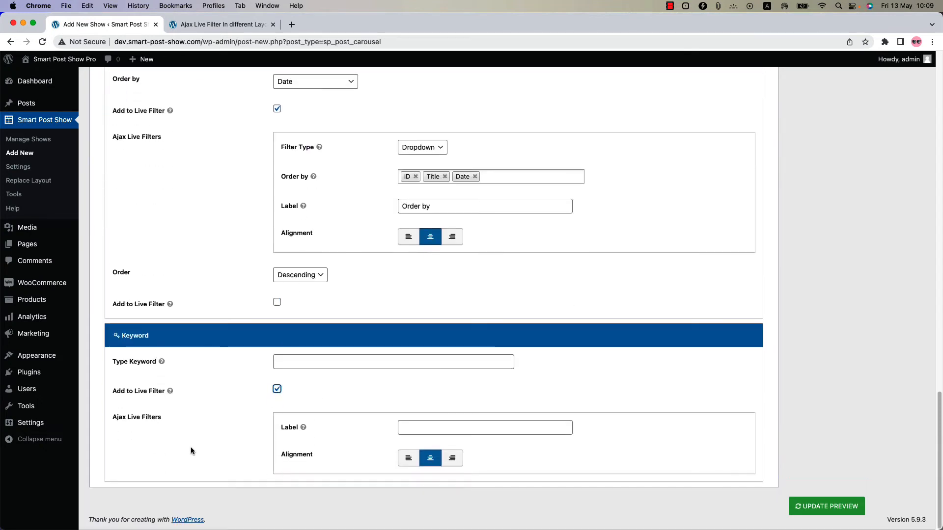
{"action": "mouse_move", "coordinate": [308, 434]}
{"action": "left_click", "coordinate": [439, 430]}
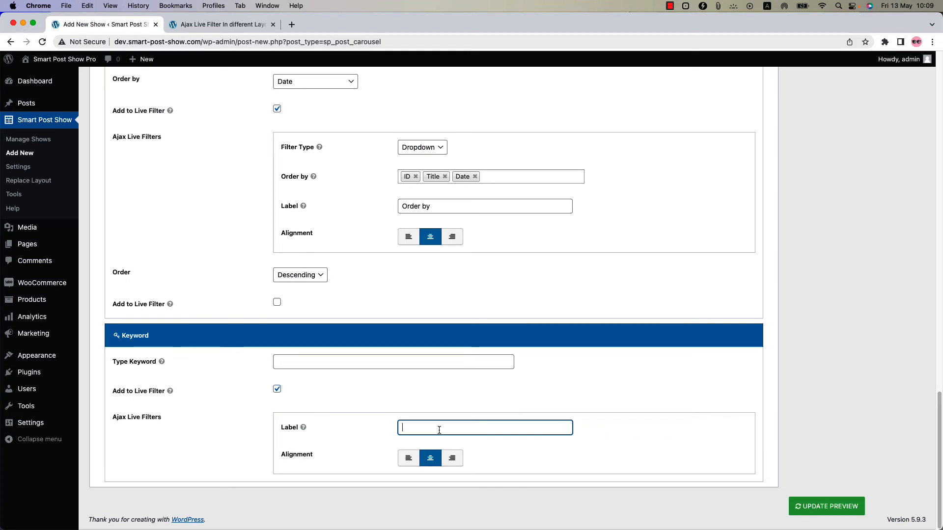
{"action": "left_click", "coordinate": [827, 511]}
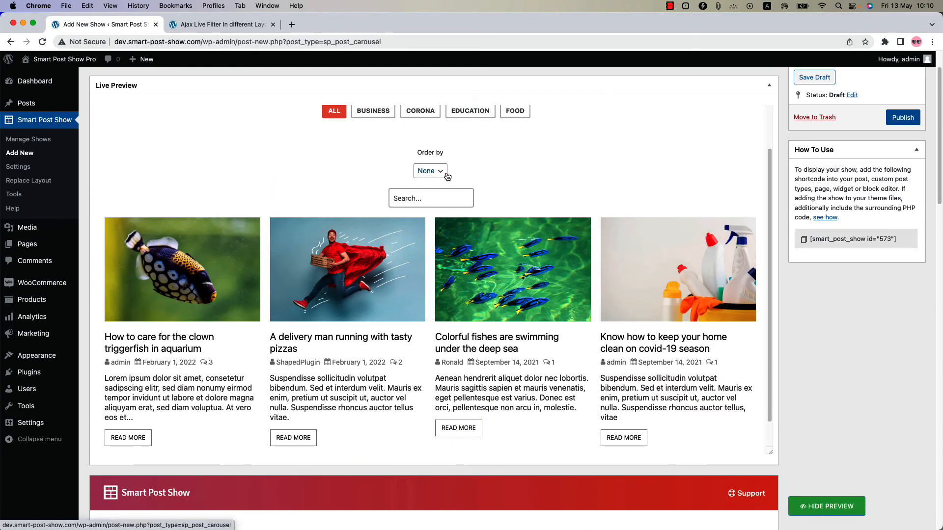
{"action": "left_click", "coordinate": [448, 201]}
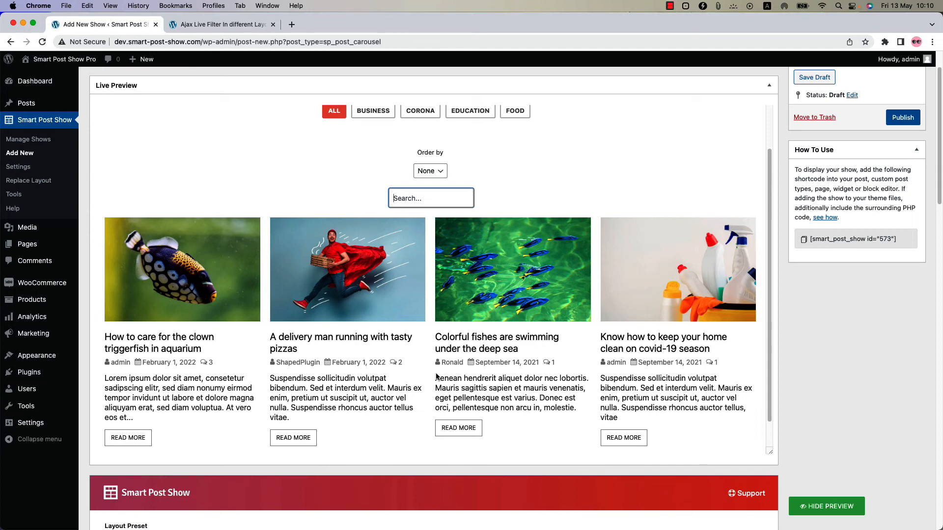
- Apply the Grid layout preset, disable the Sort By filter and look through the posts in the updated preview
{"action": "scroll", "coordinate": [385, 483], "scroll_direction": "down", "scroll_amount": 7}
{"action": "left_click", "coordinate": [193, 227]}
{"action": "scroll", "coordinate": [228, 402], "scroll_direction": "down", "scroll_amount": 14}
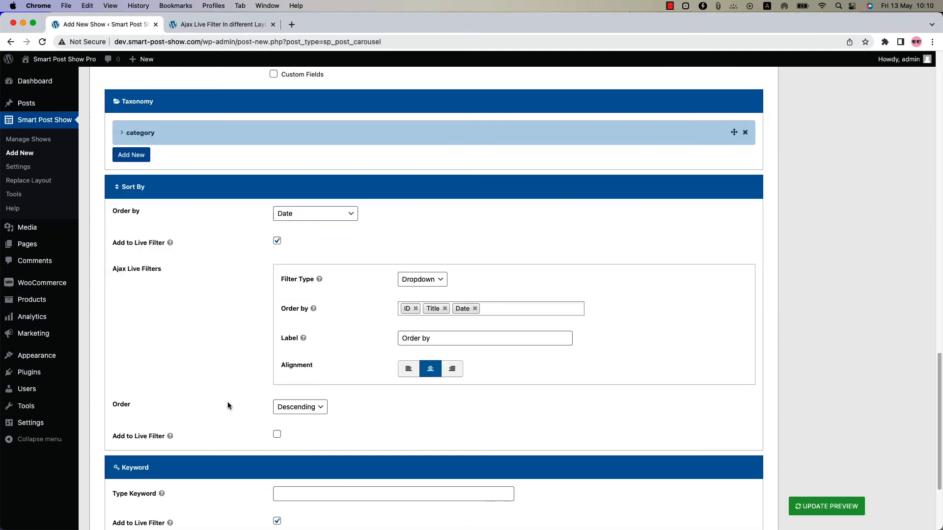
{"action": "scroll", "coordinate": [217, 259], "scroll_direction": "up", "scroll_amount": 7}
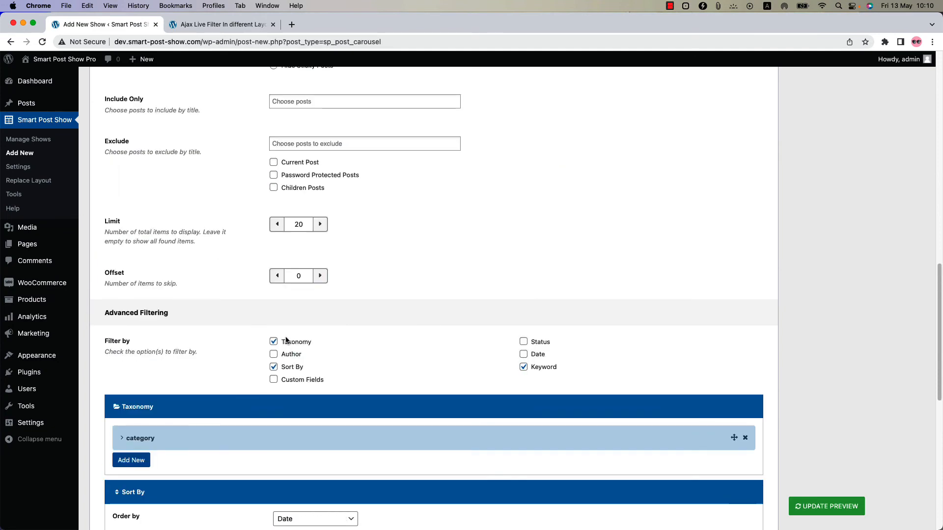
{"action": "left_click", "coordinate": [283, 367]}
{"action": "left_click", "coordinate": [816, 508]}
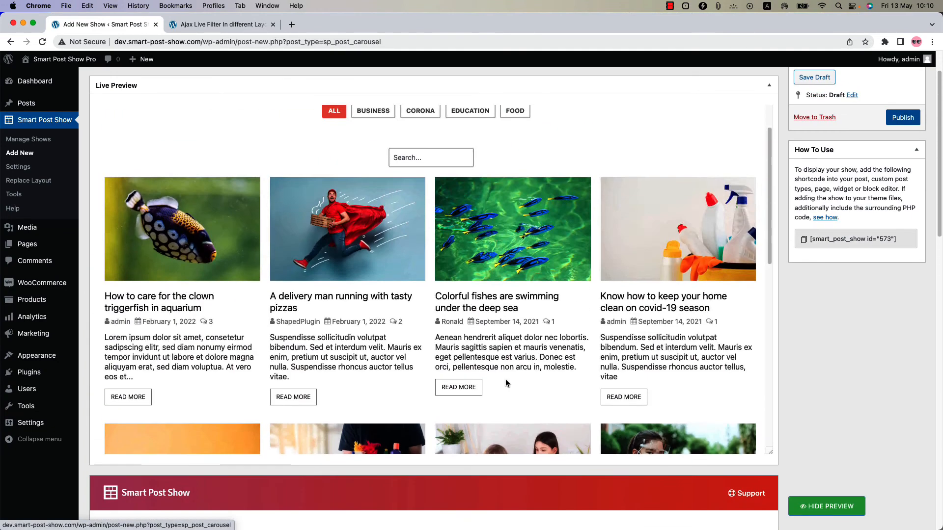
{"action": "scroll", "coordinate": [505, 383], "scroll_direction": "down", "scroll_amount": 10}
{"action": "scroll", "coordinate": [506, 384], "scroll_direction": "up", "scroll_amount": 5}
{"action": "scroll", "coordinate": [505, 382], "scroll_direction": "up", "scroll_amount": 5}
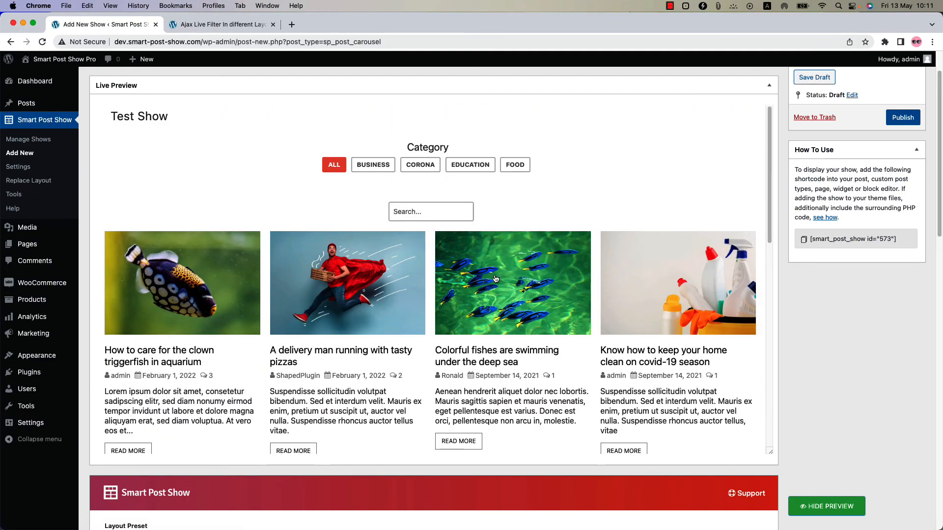
{"action": "scroll", "coordinate": [484, 374], "scroll_direction": "down", "scroll_amount": 3}
{"action": "scroll", "coordinate": [483, 374], "scroll_direction": "down", "scroll_amount": 7}
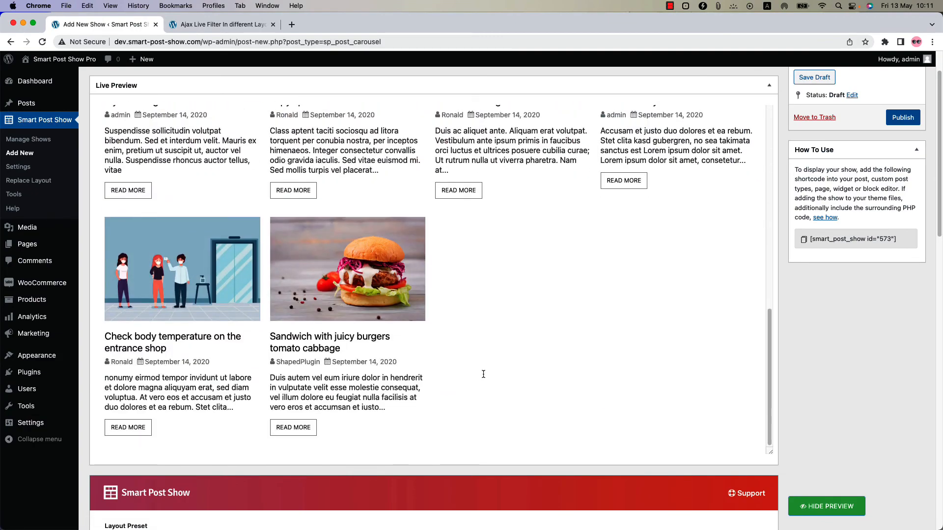
- Switch the layout preset to List and update the preview
{"action": "scroll", "coordinate": [480, 465], "scroll_direction": "down", "scroll_amount": 10}
{"action": "scroll", "coordinate": [372, 449], "scroll_direction": "up", "scroll_amount": 4}
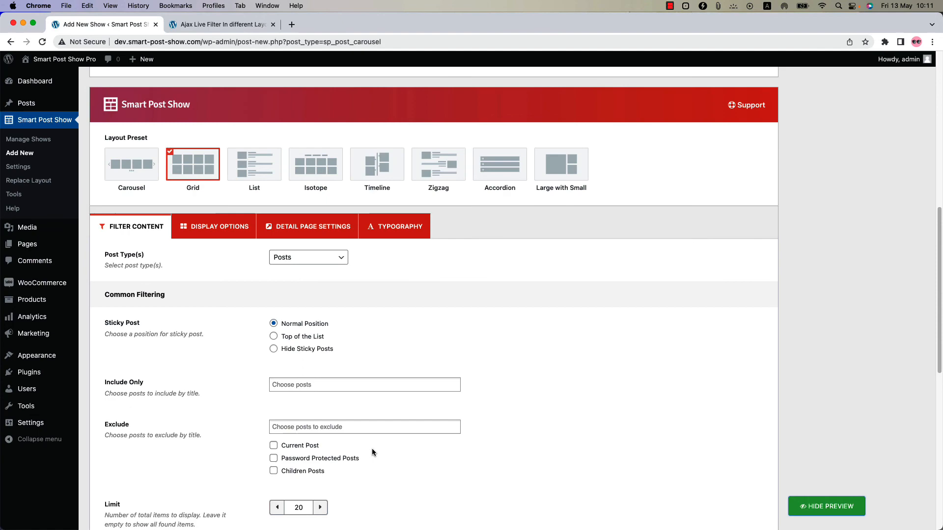
{"action": "left_click", "coordinate": [254, 176]}
{"action": "left_click", "coordinate": [829, 507]}
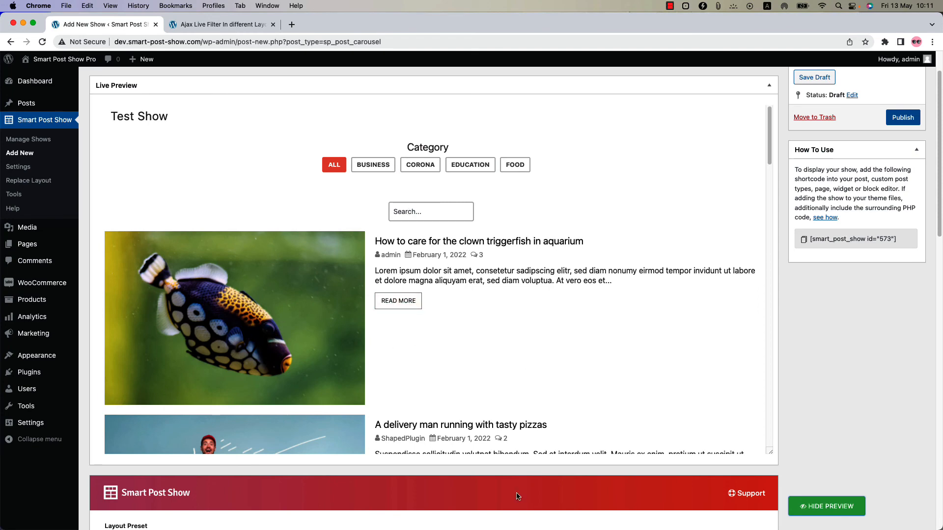
{"action": "scroll", "coordinate": [416, 506], "scroll_direction": "down", "scroll_amount": 10}
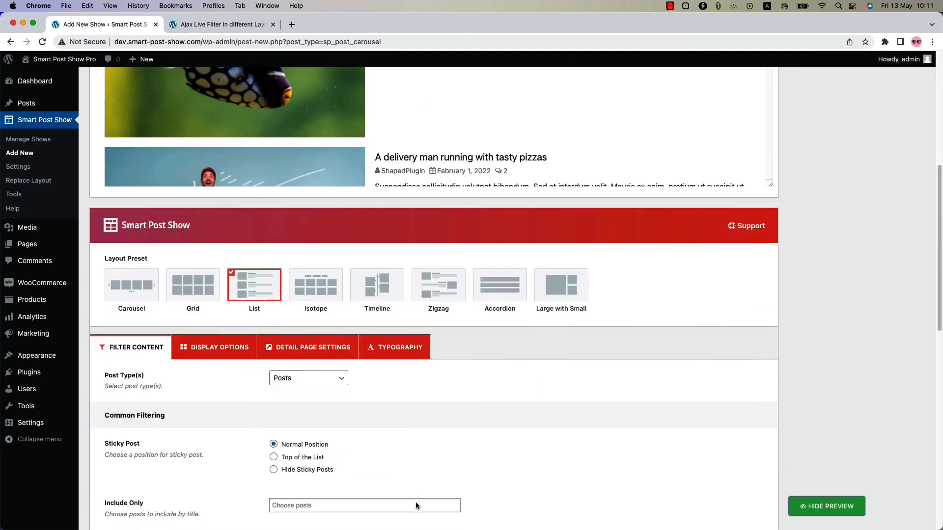
{"action": "scroll", "coordinate": [442, 452], "scroll_direction": "up", "scroll_amount": 5}
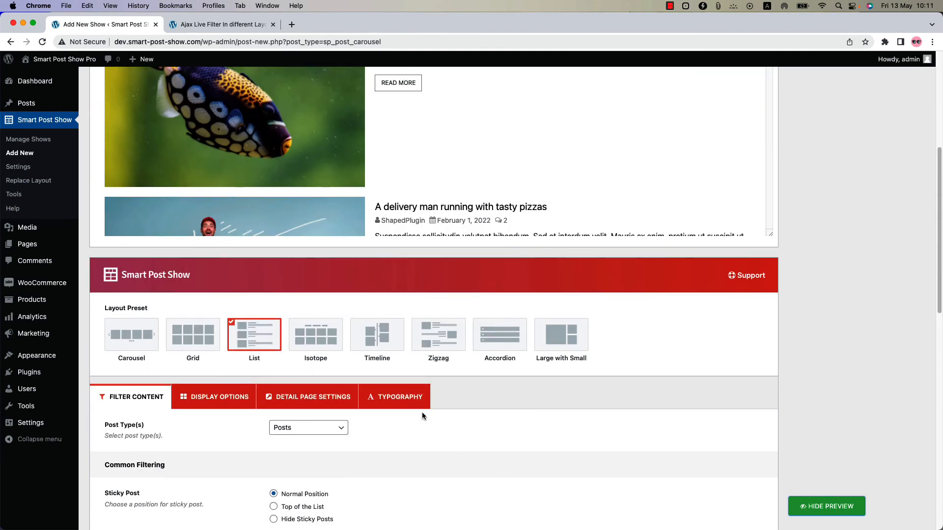